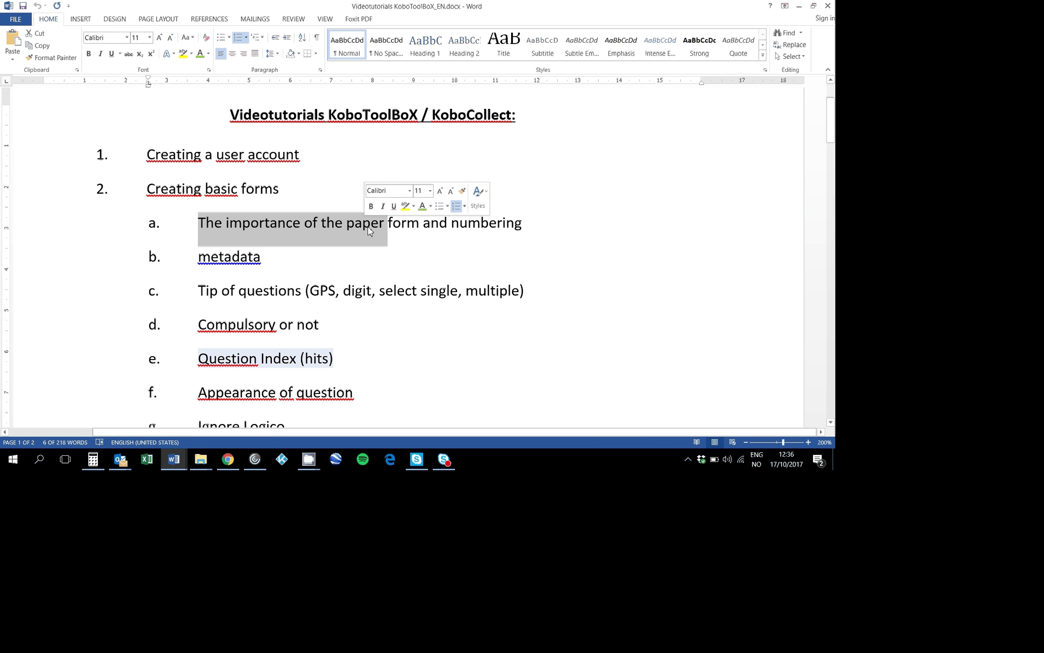
pyautogui.moveTo(365, 226); pyautogui.dragTo(406, 226)
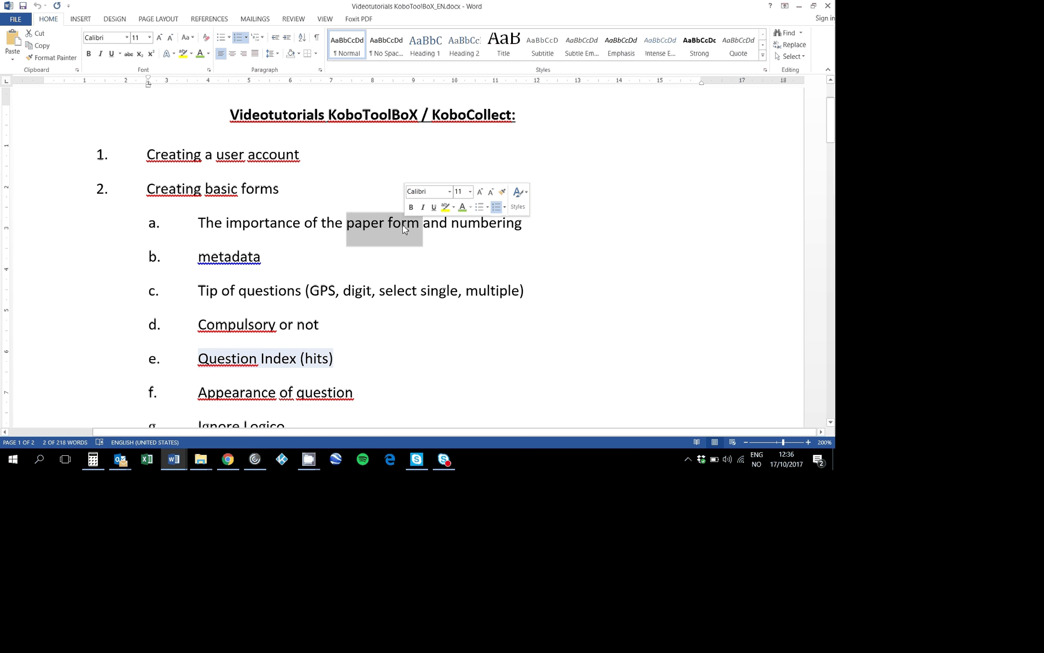
pyautogui.click(402, 224)
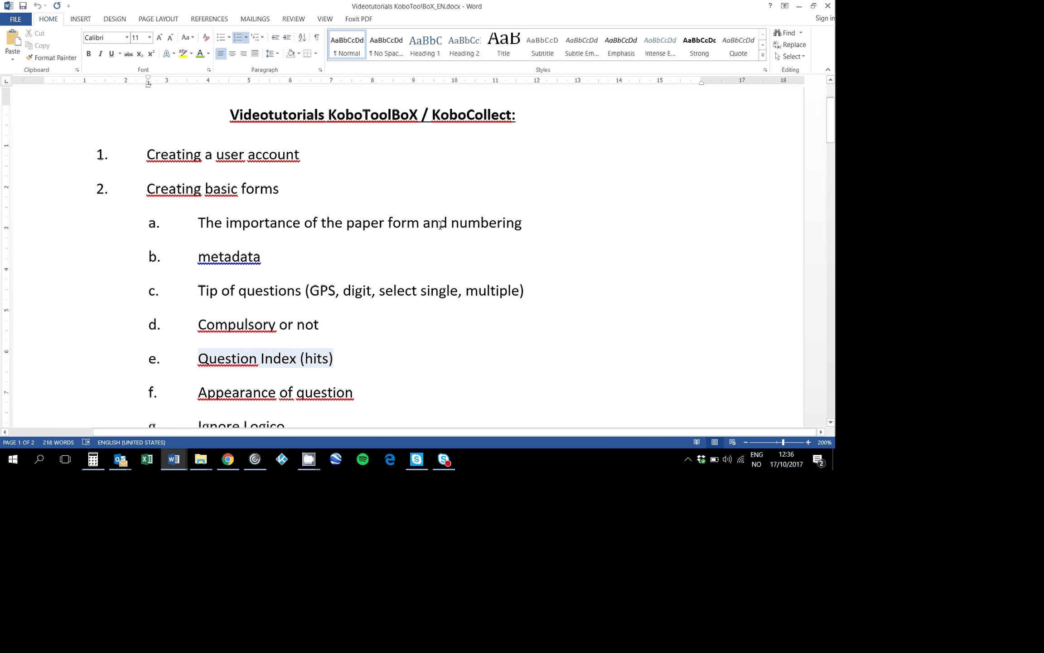
pyautogui.click(457, 223)
pyautogui.doubleClick(458, 222)
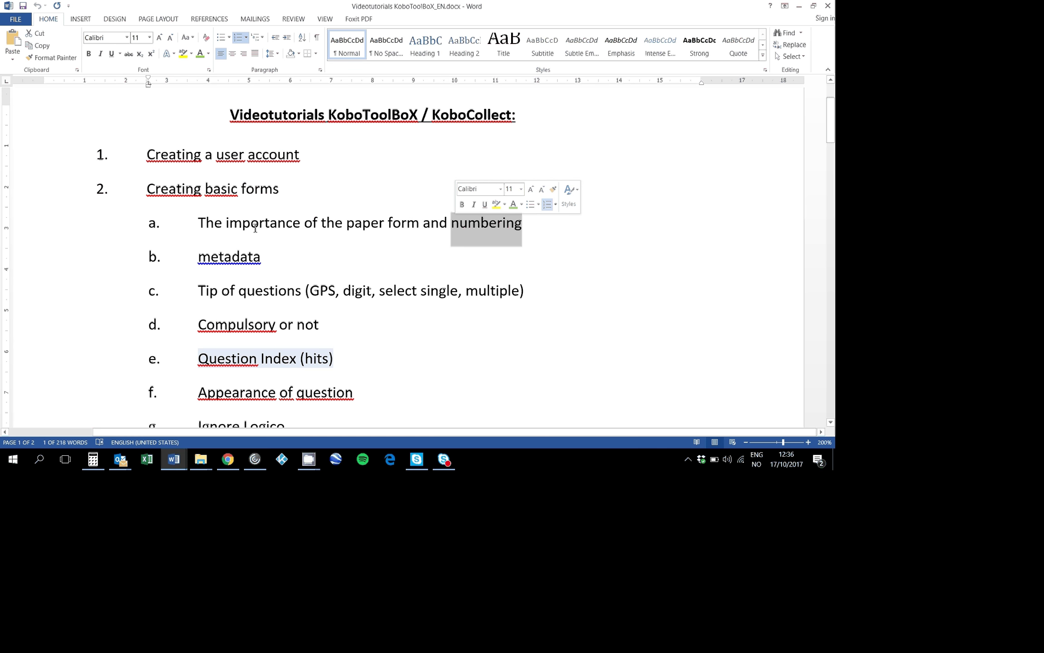
pyautogui.moveTo(147, 154); pyautogui.dragTo(186, 154)
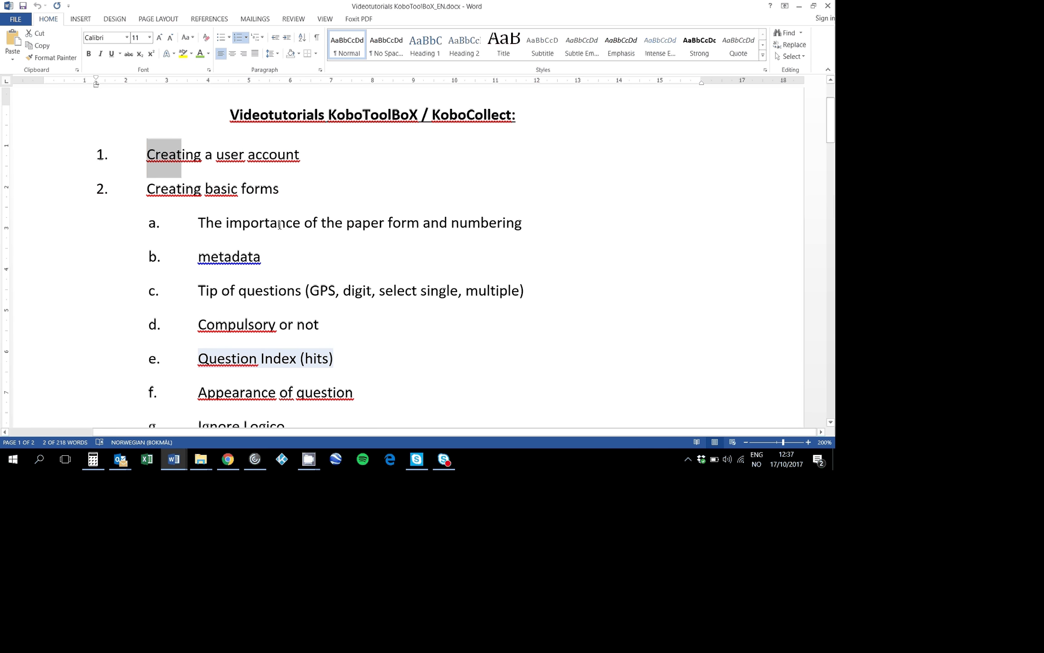
# - Switch to KoBoToolbox in Chrome and start creating a new project from scratch
pyautogui.click(234, 463)
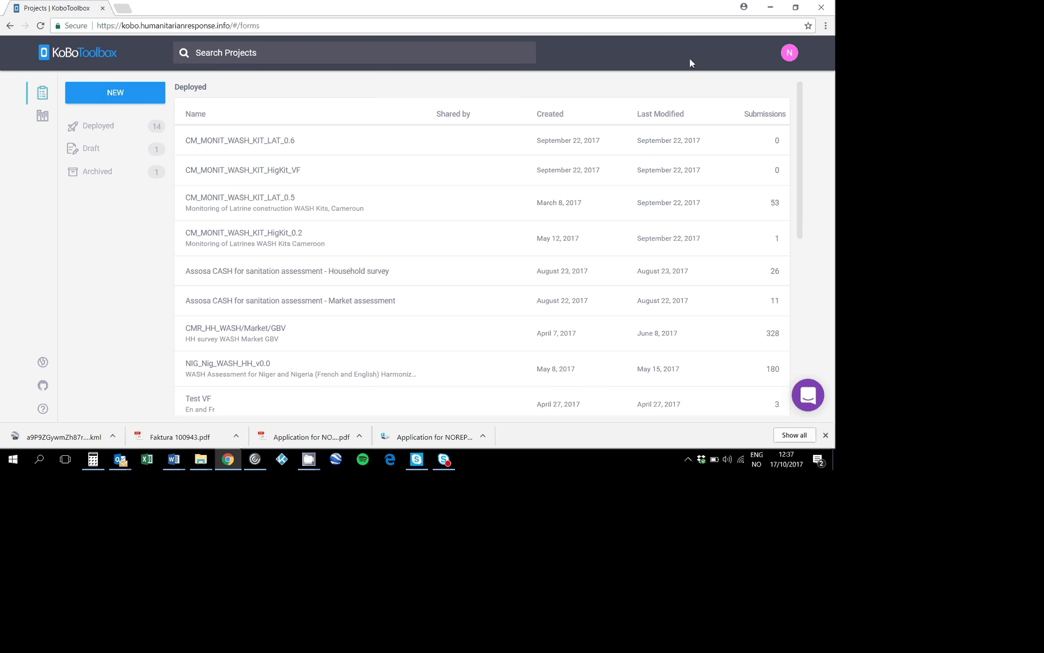
pyautogui.click(119, 91)
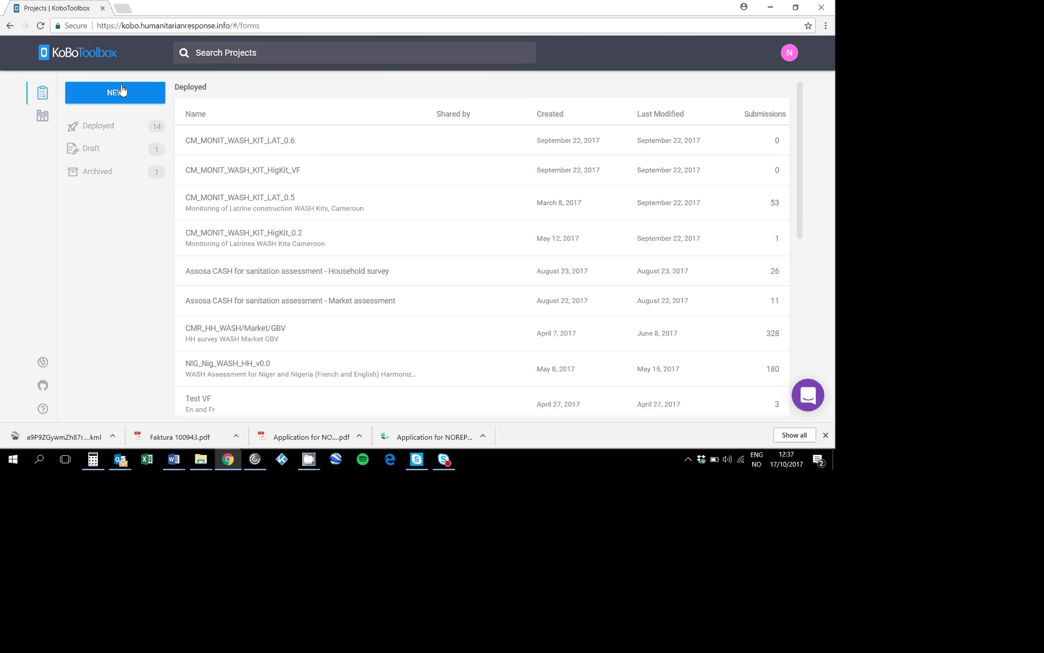
pyautogui.click(114, 92)
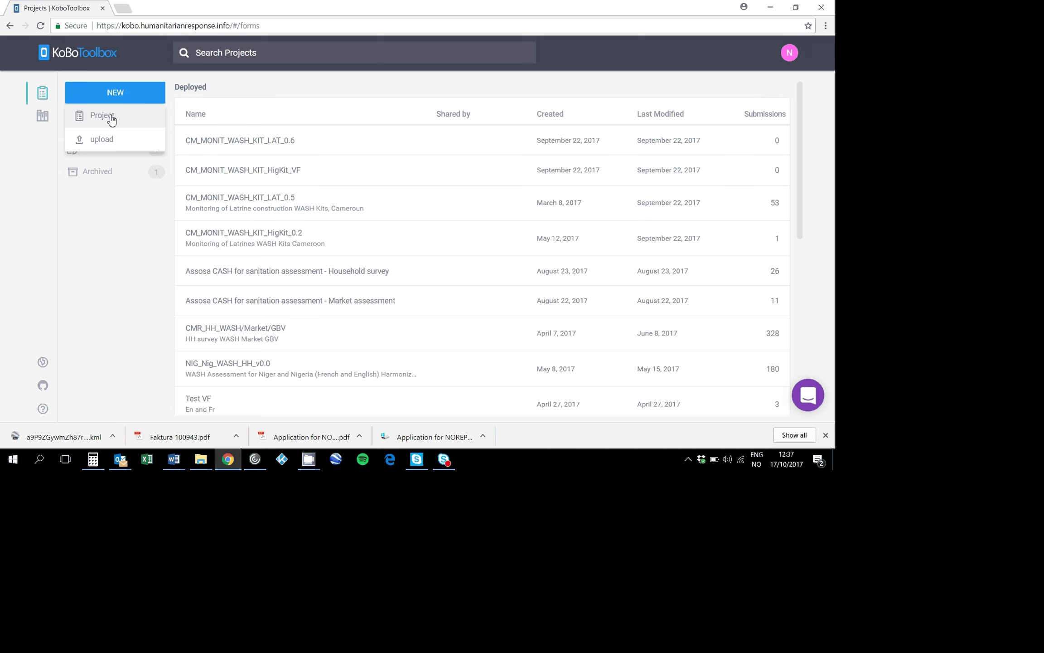
pyautogui.click(111, 119)
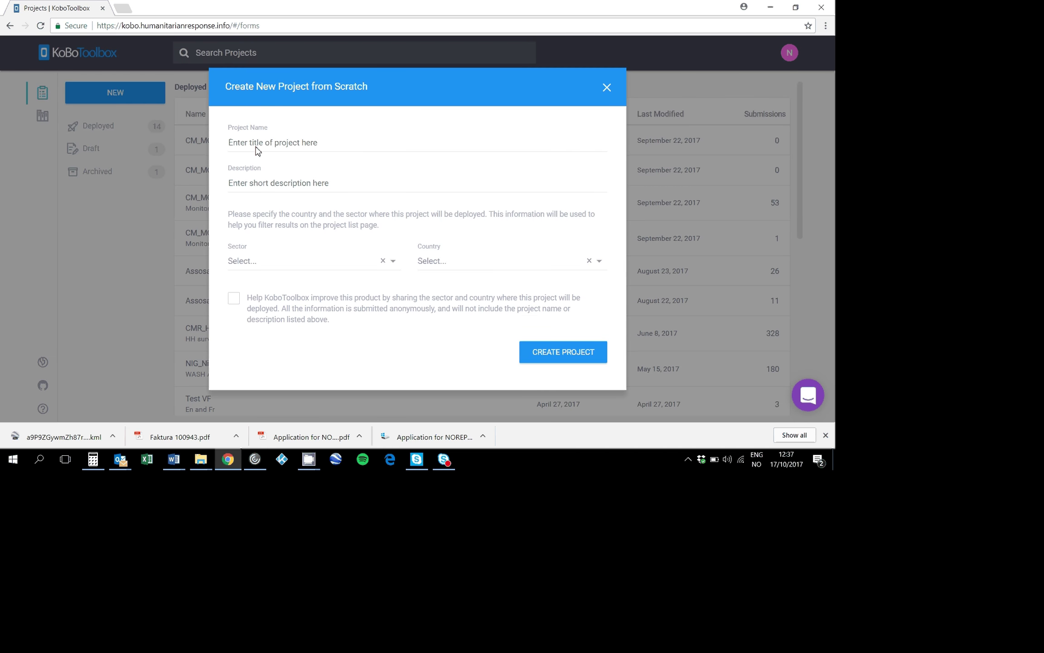
# - Enter "Test for VIdeotutorial" as the project name
pyautogui.click(232, 144)
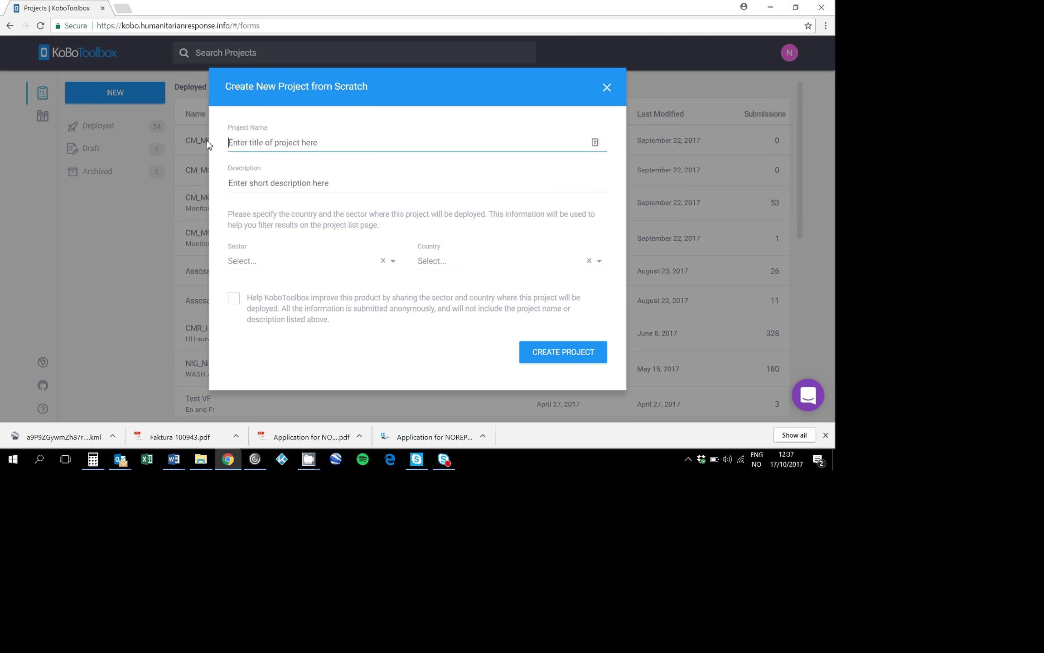
pyautogui.click(266, 143)
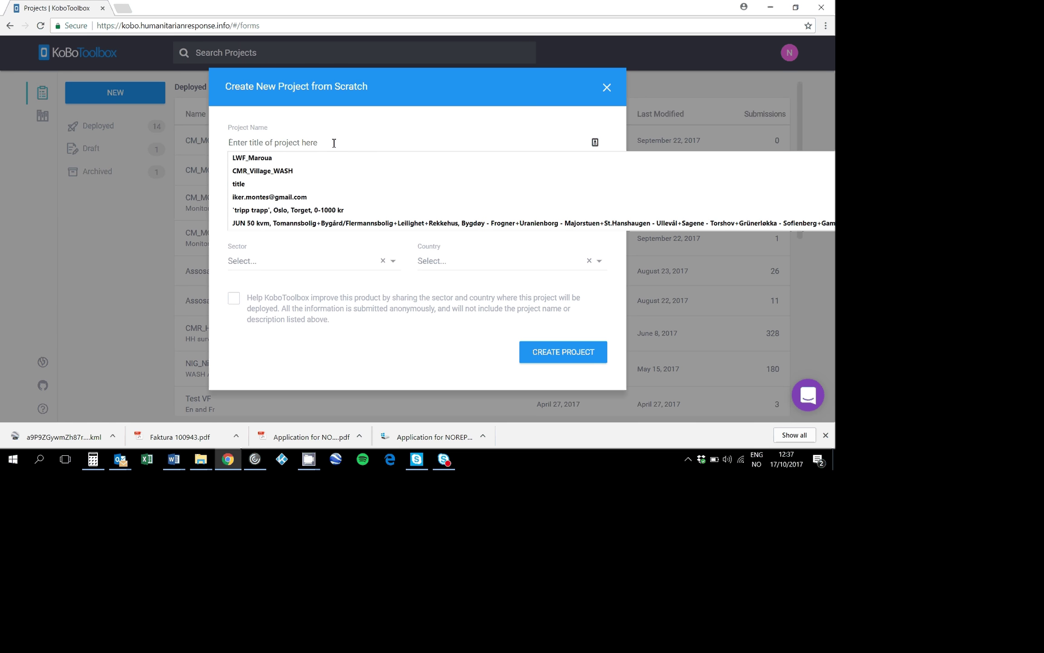
pyautogui.write('Te')
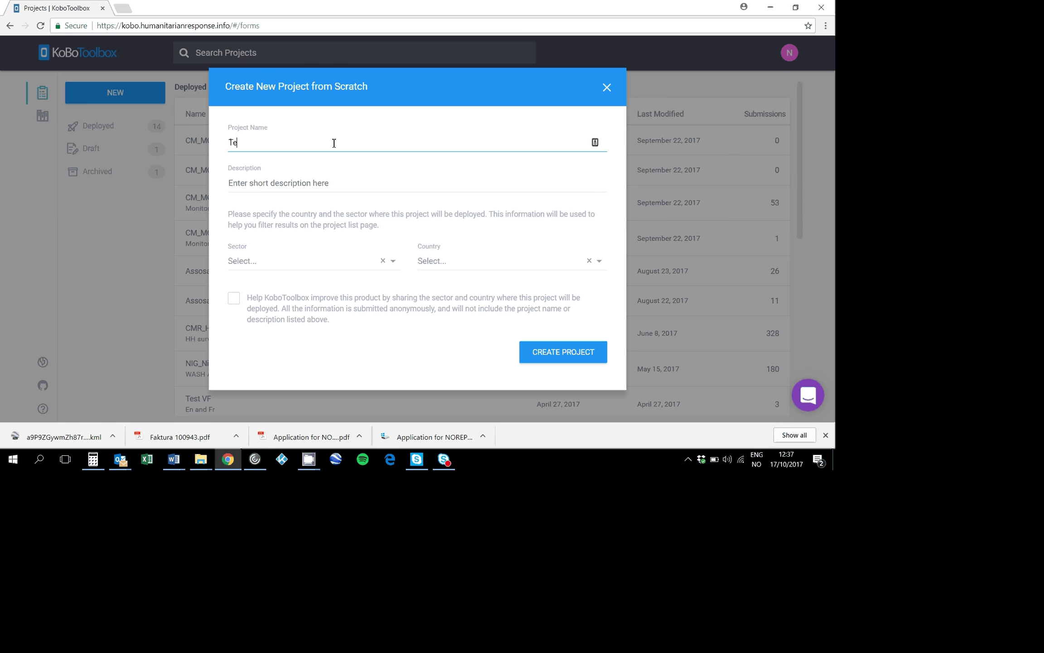
pyautogui.write('st for VIdeotutorial')
# - Enter the project description "Short test with different questions to show them"
pyautogui.click(330, 183)
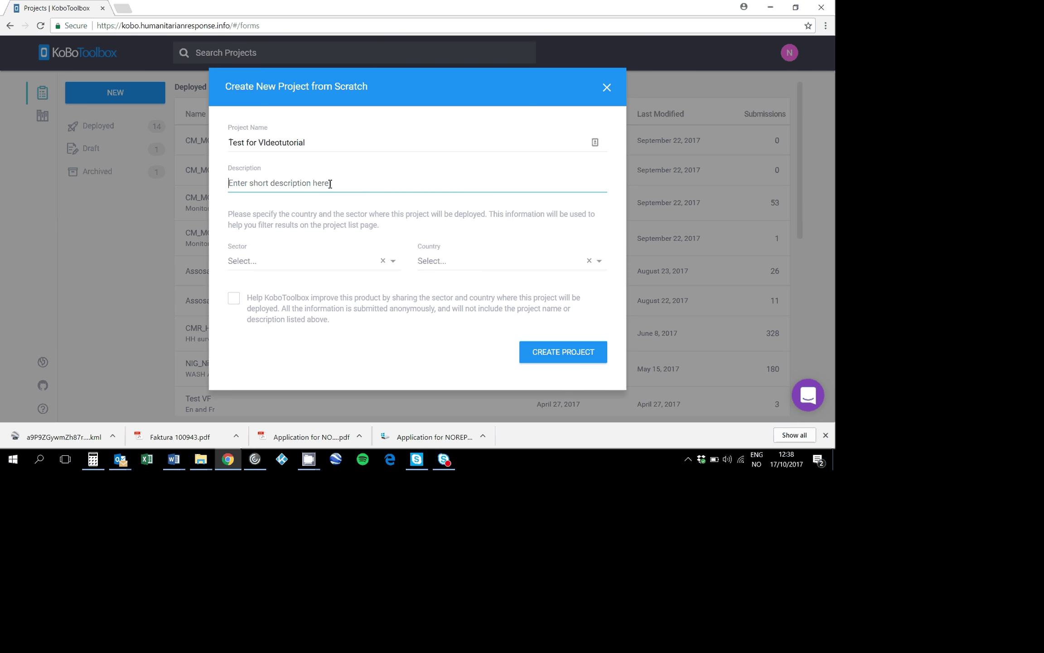
pyautogui.write('Short test with different questions to show ')
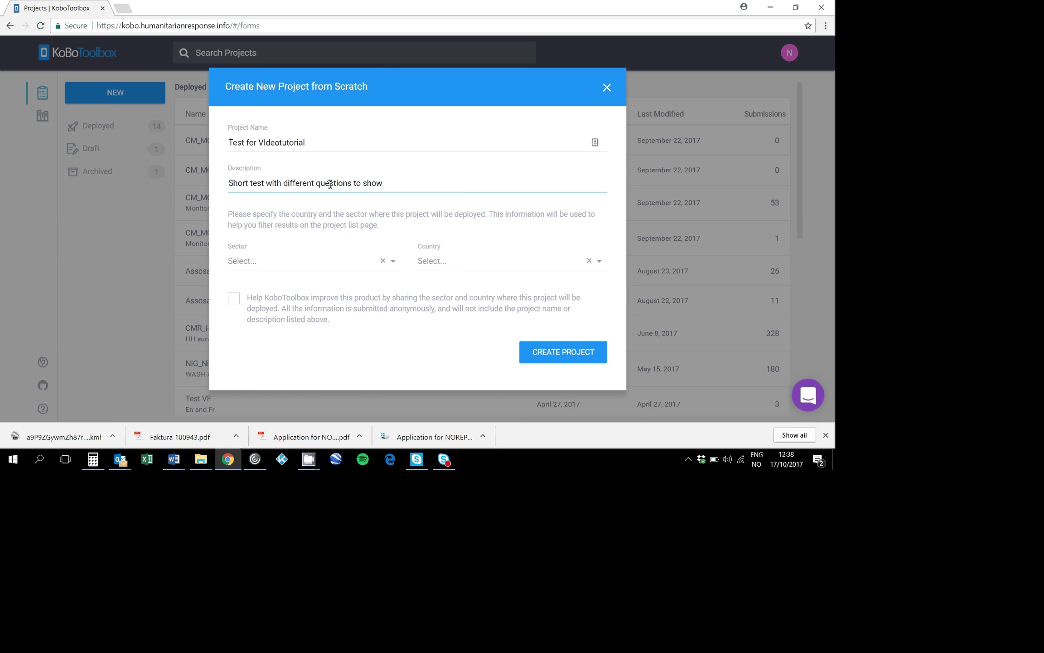
pyautogui.write('them')
# - Replace the project name with "ETH_KAP_WASH_17"
pyautogui.tripleClick(290, 143)
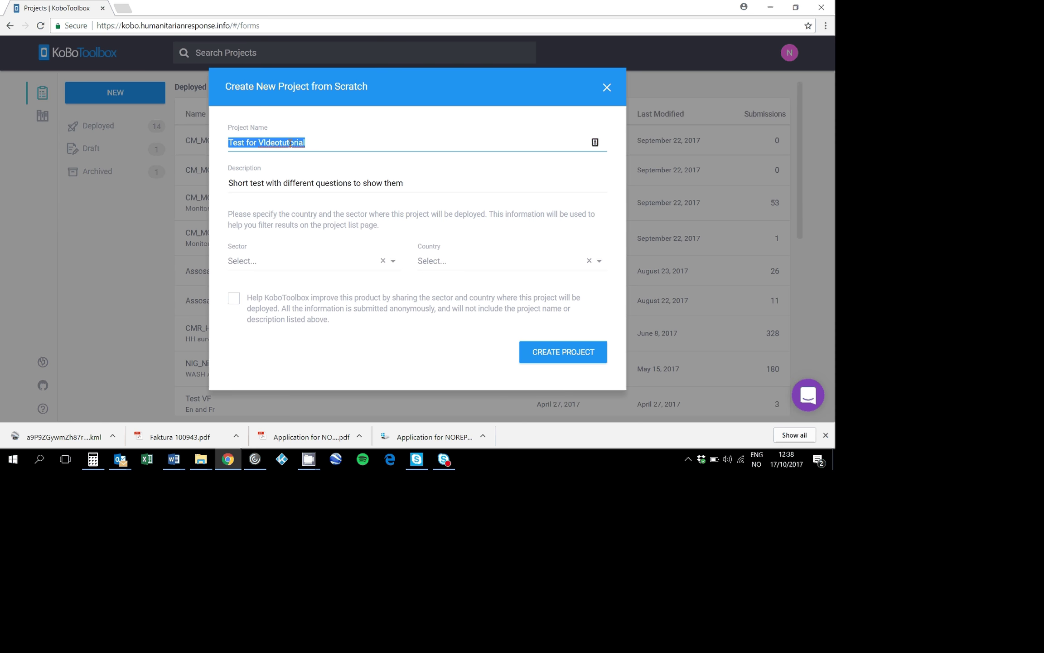
pyautogui.write('CMR')
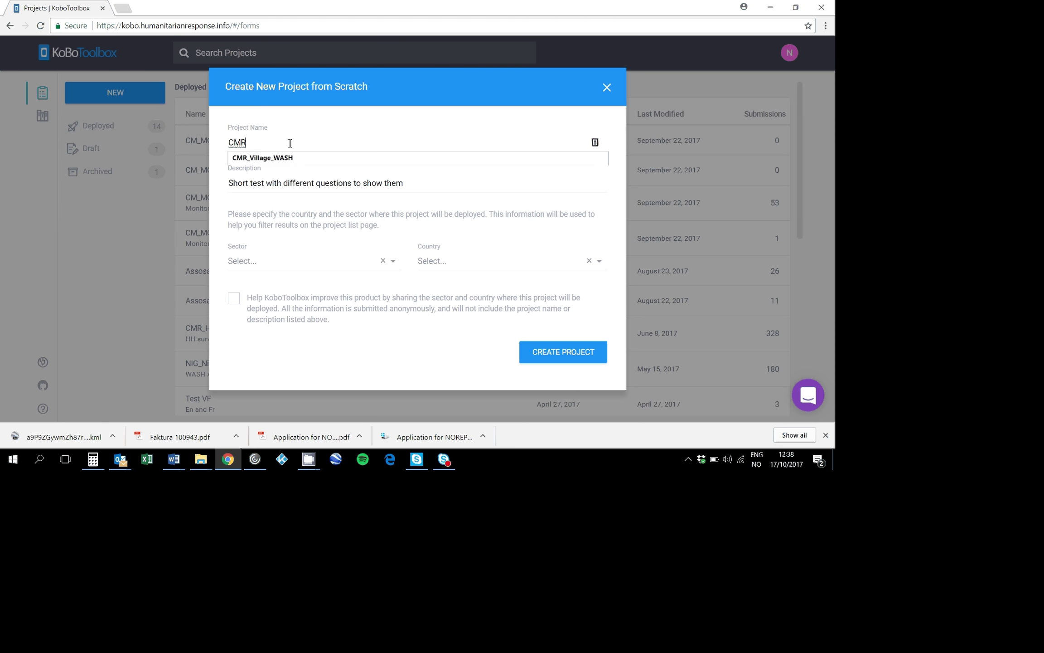
pyautogui.press('BackSpace')
pyautogui.press('BackSpace')
pyautogui.press('BackSpace')
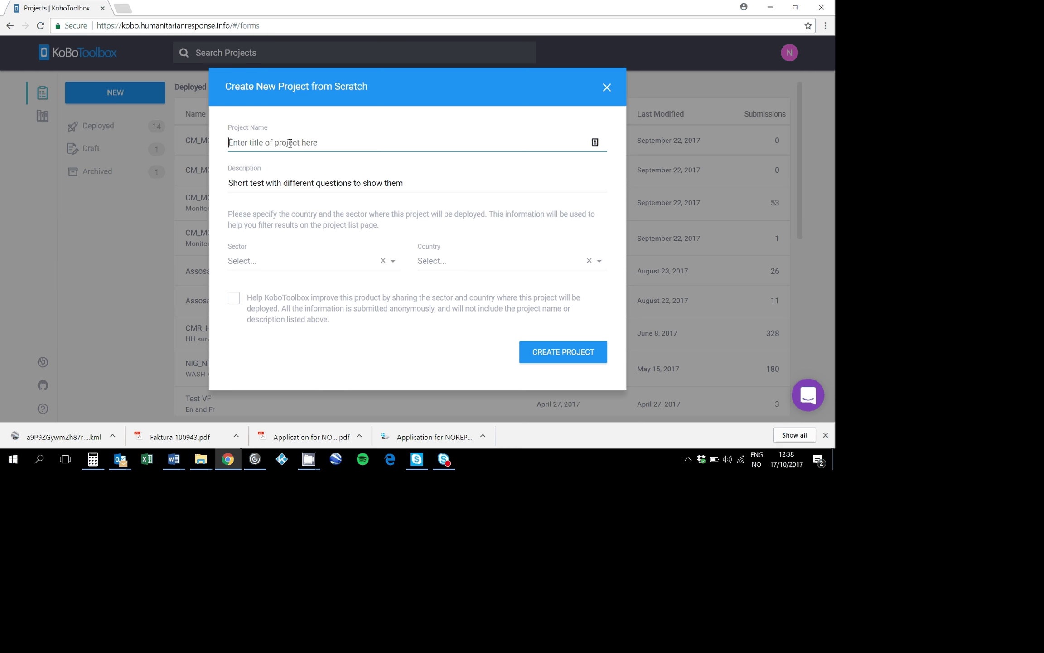
pyautogui.write('ETH_KAP_WASH_17')
# - Insert "ASS_" before "KAP" in the project name so it reads "ETH_ASS_KAP_WASH_17"
pyautogui.press('Left')
pyautogui.press('Left')
pyautogui.press('Left')
pyautogui.press('Left')
pyautogui.press('Left')
pyautogui.press('Left')
pyautogui.press('Left')
pyautogui.press('Left')
pyautogui.press('Left')
pyautogui.press('Left')
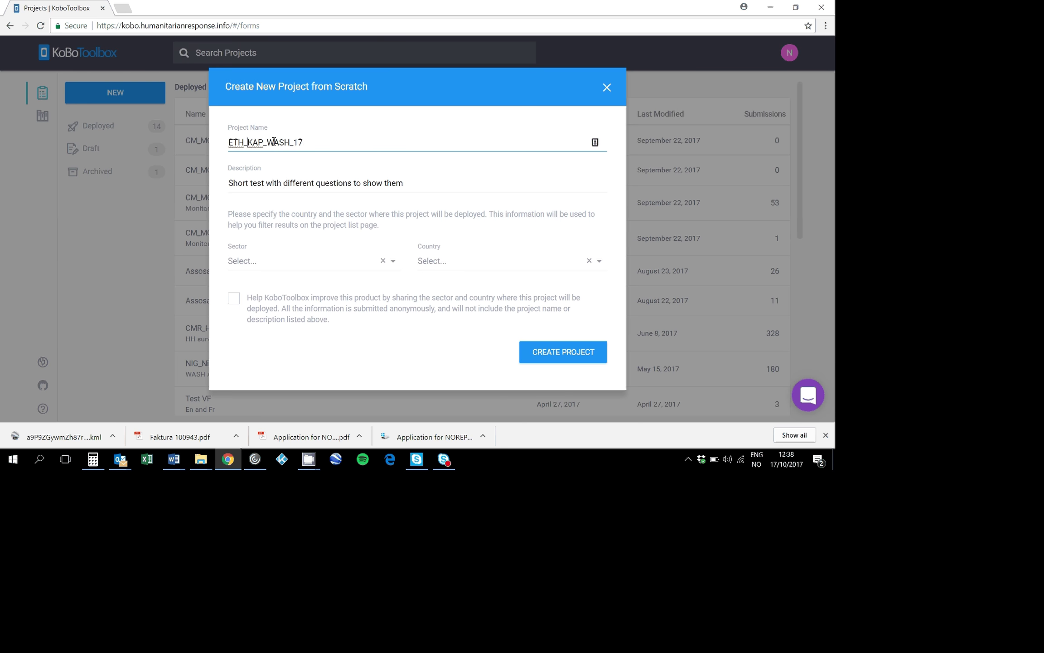
pyautogui.write('_')
pyautogui.press('BackSpace')
pyautogui.write('ASSOS')
pyautogui.press('BackSpace')
pyautogui.press('BackSpace')
pyautogui.write('_')
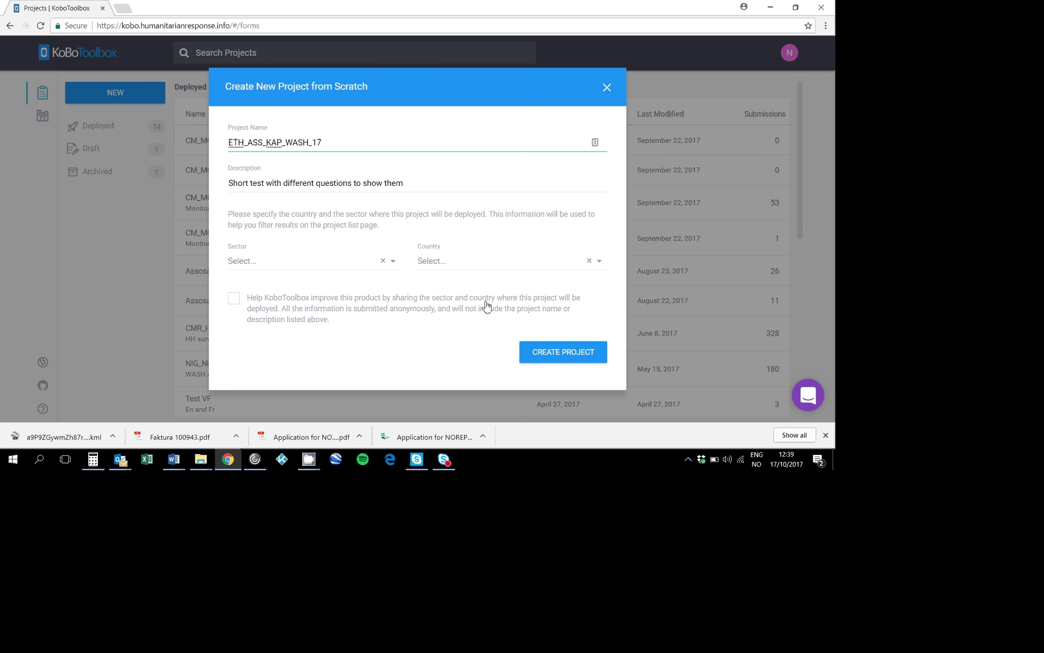
# - Set the project's sector to "Humanitarian - Sanitation, Water & Hygiene" and its country to Ethiopia
pyautogui.click(367, 269)
pyautogui.scroll(-10, 354, 317)
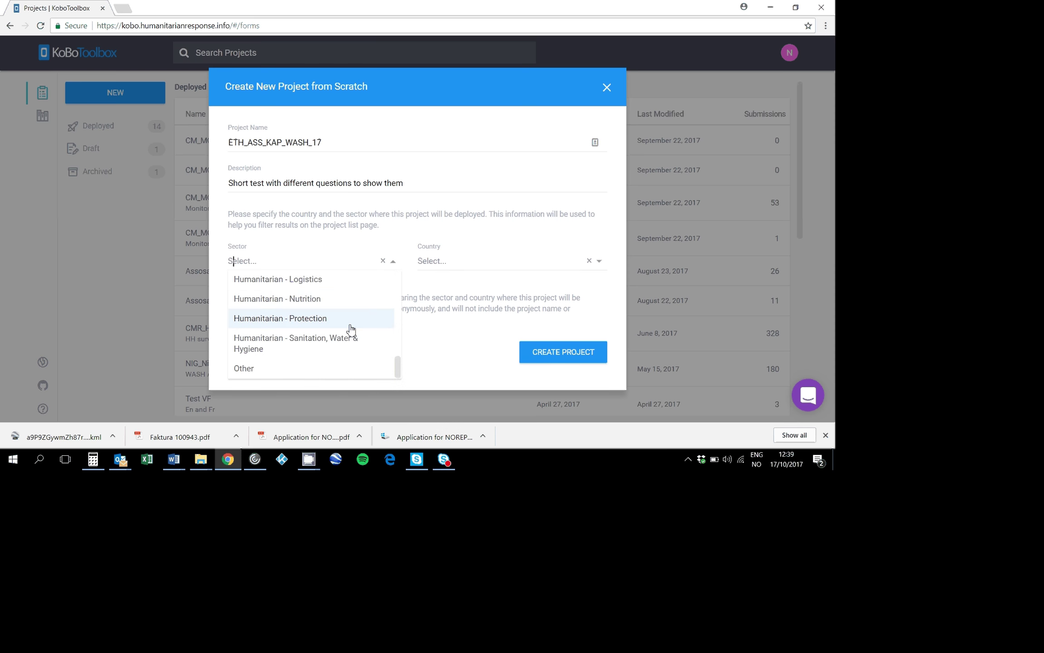
pyautogui.click(351, 341)
pyautogui.click(471, 263)
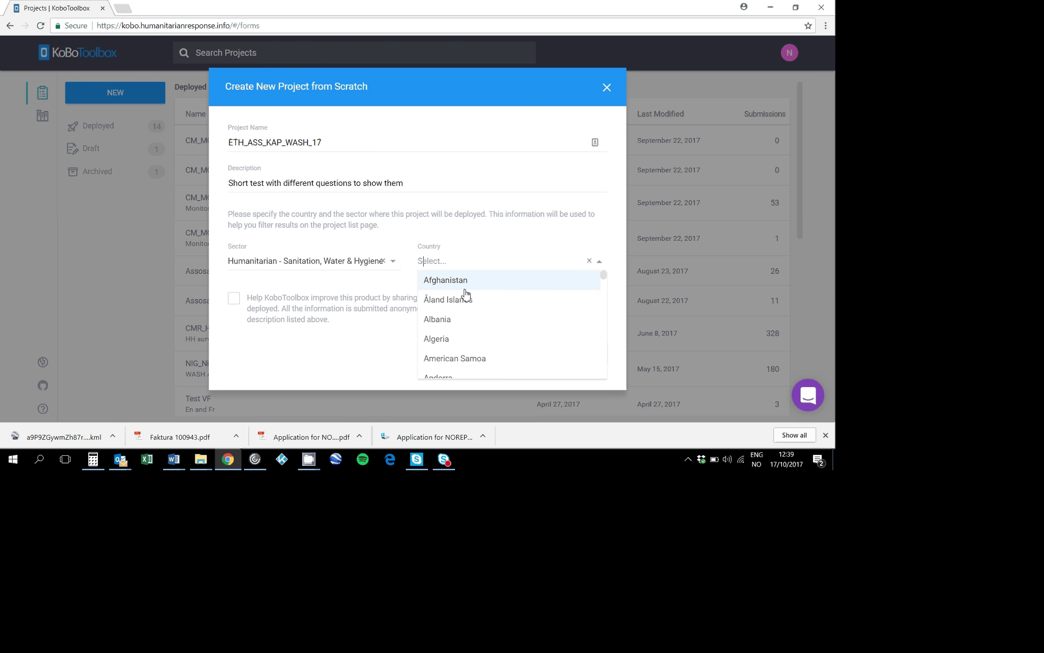
pyautogui.write('eth')
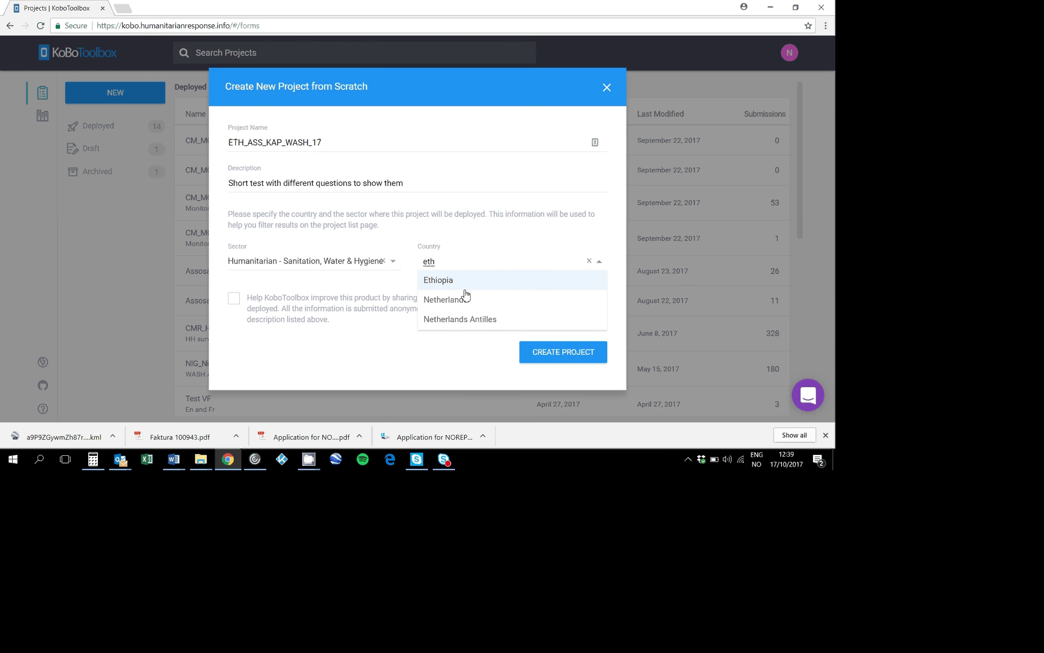
pyautogui.click(447, 286)
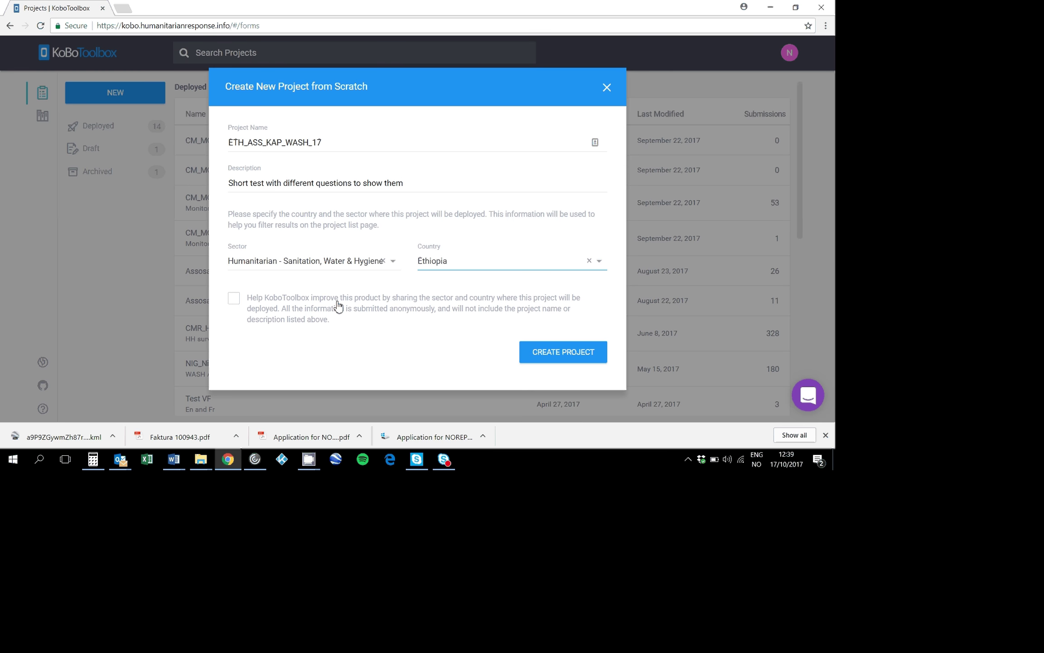
# - Agree to share the sector and country to help improve KoboToolbox and create the project
pyautogui.click(235, 301)
pyautogui.click(580, 357)
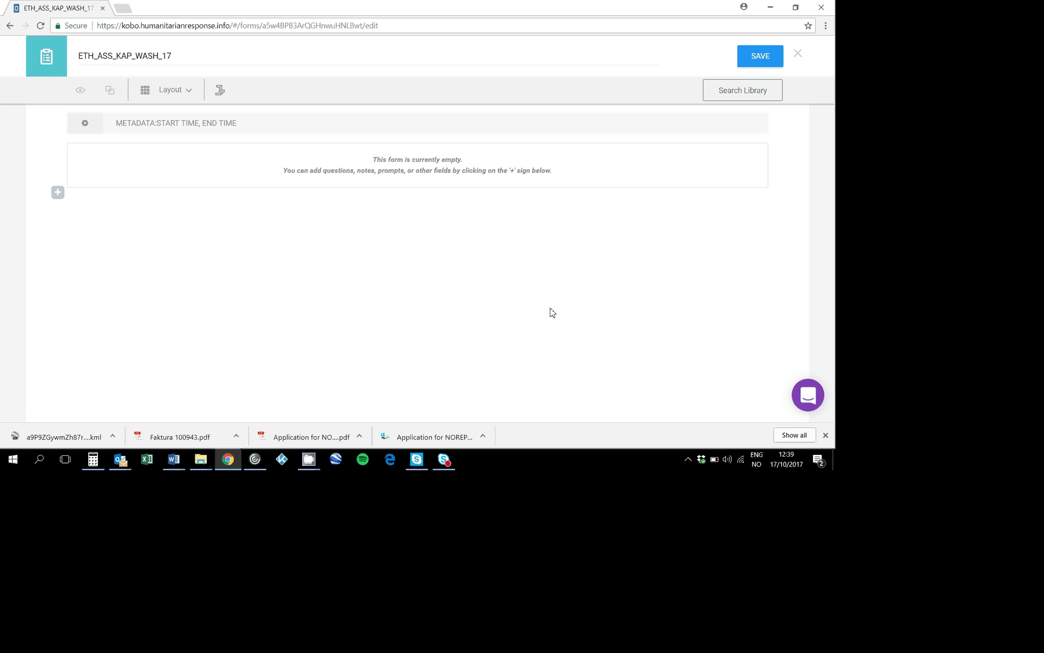
# - Show the form's metadata options and add a Select One question titled "1) Name of the person"
pyautogui.click(85, 125)
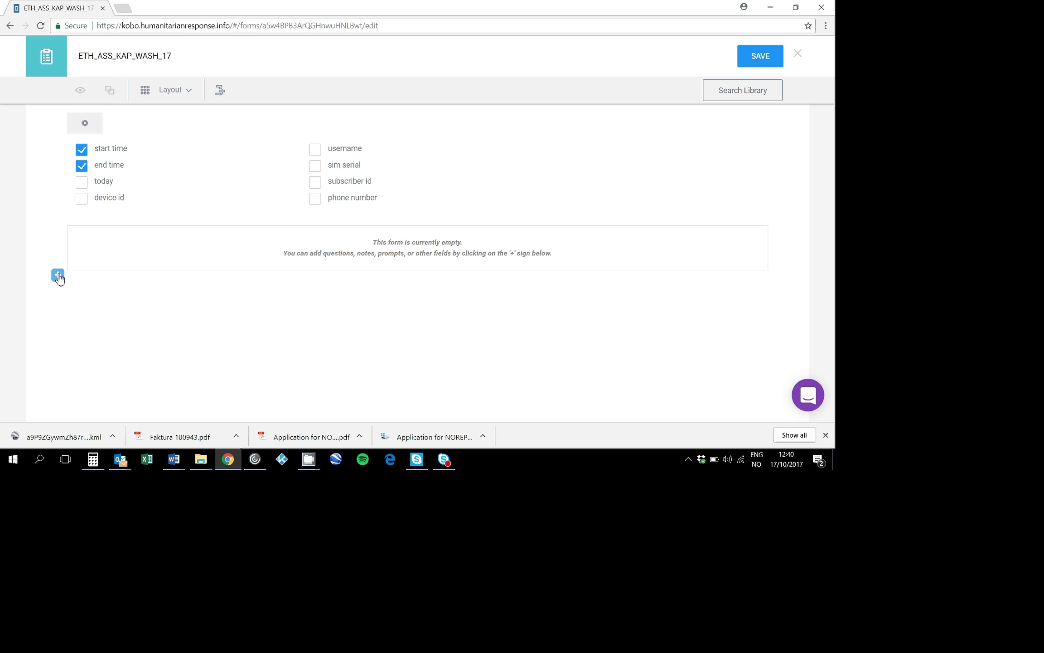
pyautogui.click(58, 276)
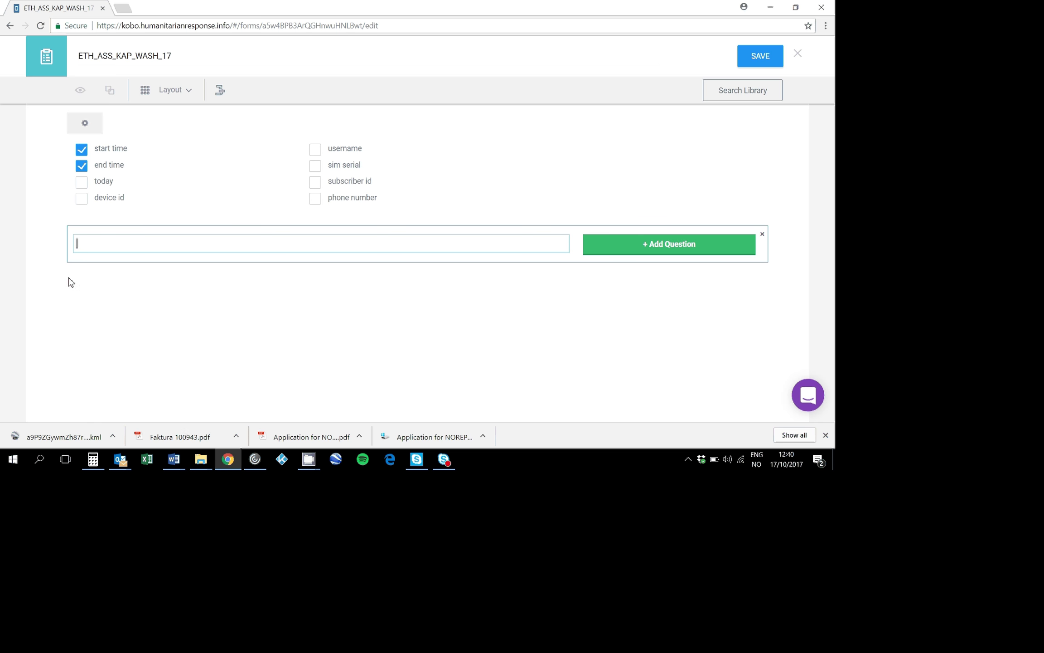
pyautogui.write('1')
pyautogui.write(') ')
pyautogui.write('enum')
pyautogui.press('BackSpace')
pyautogui.press('BackSpace')
pyautogui.press('BackSpace')
pyautogui.press('BackSpace')
pyautogui.write('Name of the person')
pyautogui.click(651, 245)
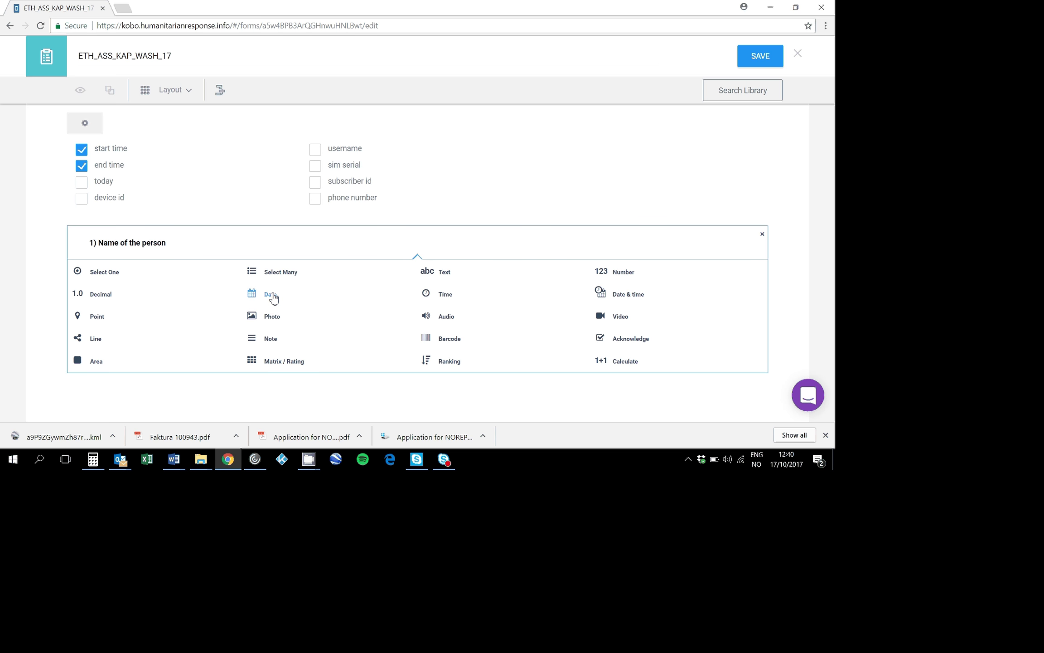
pyautogui.click(109, 274)
# - Enter three people's first names as the response options of the first question
pyautogui.click(151, 292)
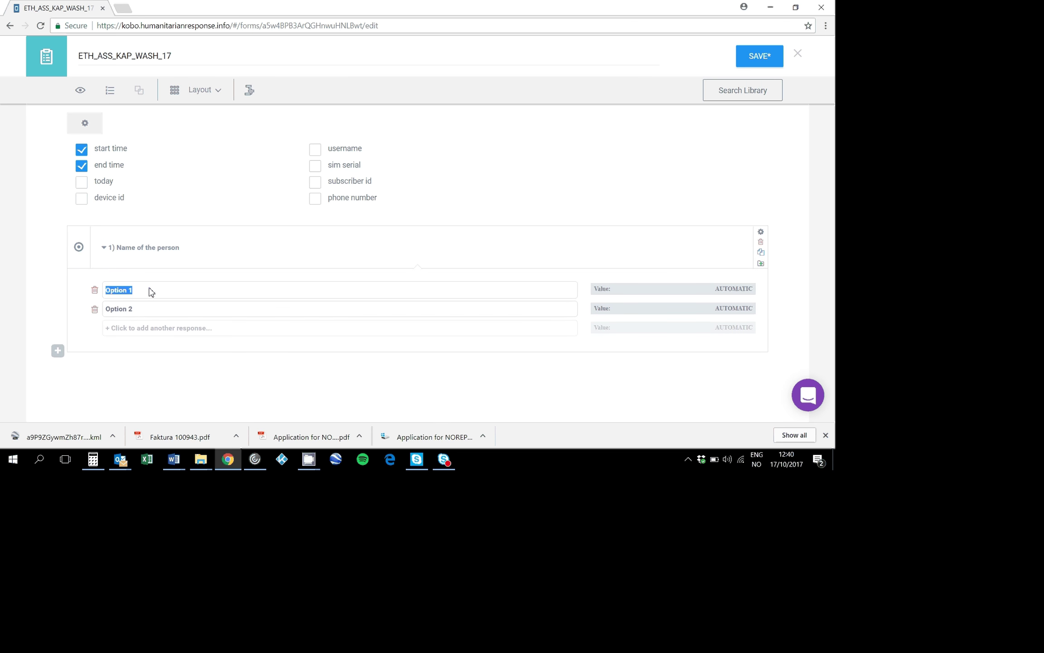
pyautogui.write('Iker')
pyautogui.moveTo(106, 309)
pyautogui.mouseDown()
pyautogui.moveTo(125, 312)
pyautogui.moveTo(107, 312)
pyautogui.mouseUp()
pyautogui.write('Martin')
pyautogui.click(123, 329)
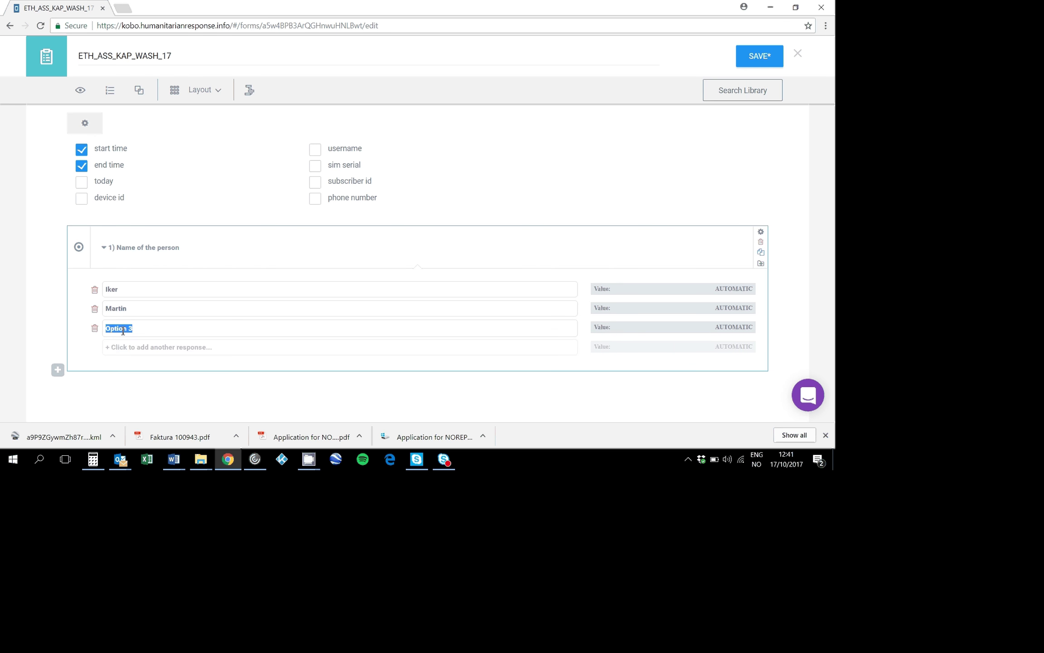
pyautogui.write('Louis')
pyautogui.click(129, 290)
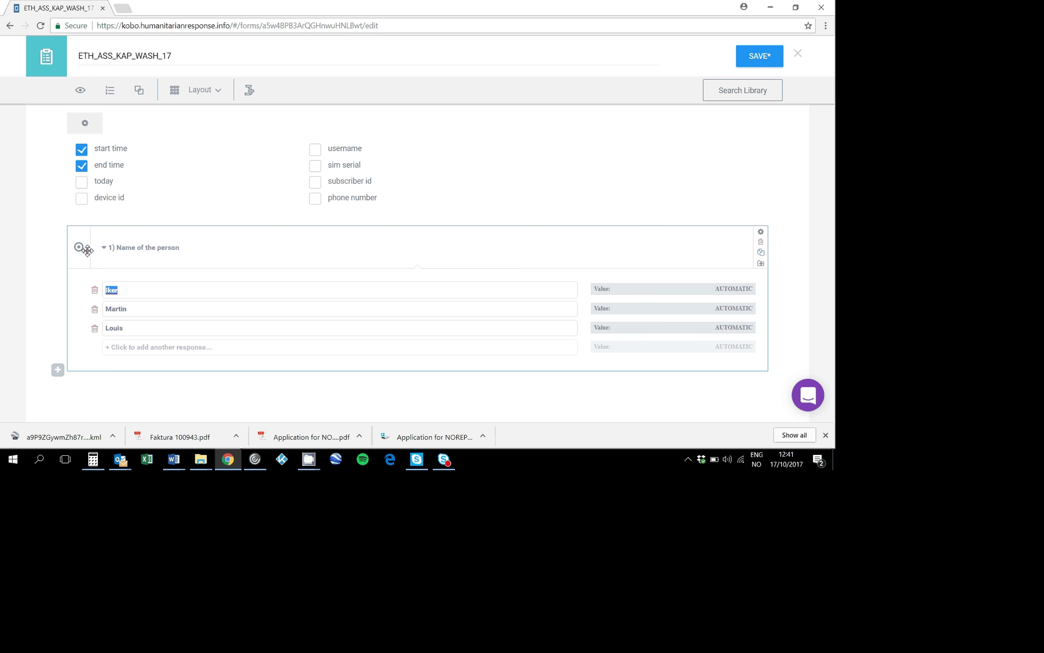
# - Add a Select Many question titled "2) Type of animal you like" below the first question
pyautogui.click(58, 370)
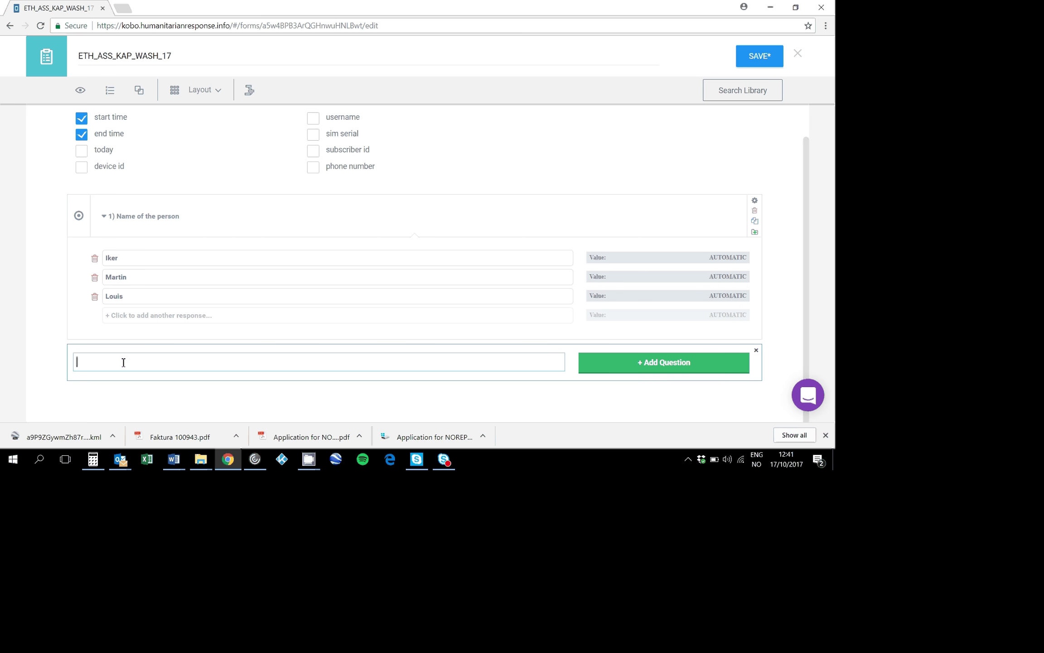
pyautogui.write('2) Type of animal you like')
pyautogui.press('Return')
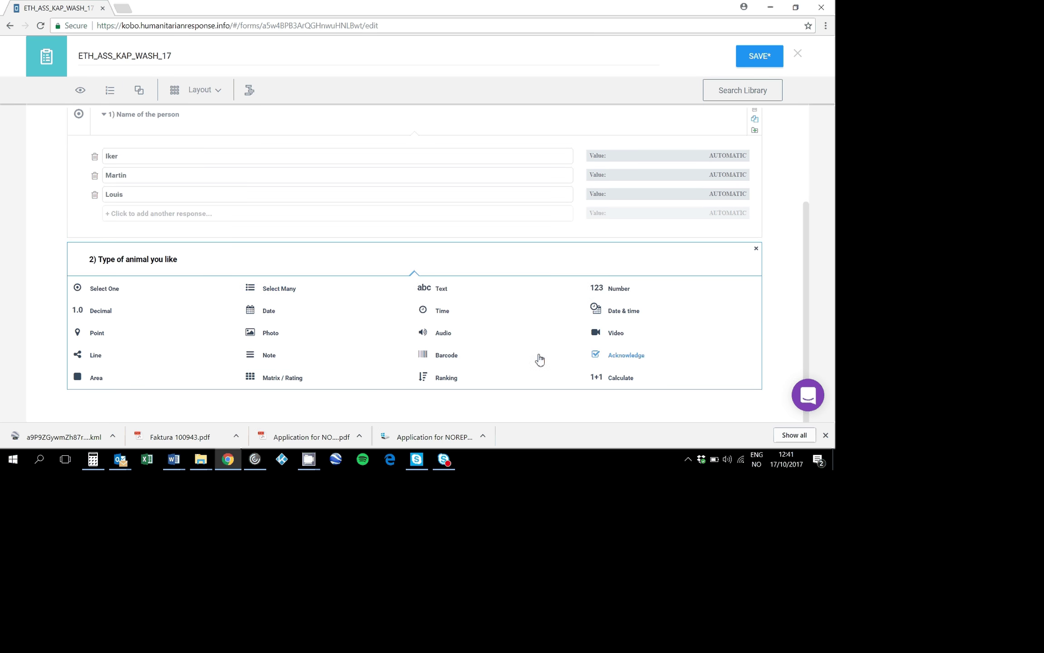
pyautogui.click(267, 295)
# - Fill the animal question's response options with Dog, Cat and Bird, adding a third option
pyautogui.scroll(-2, 143, 336)
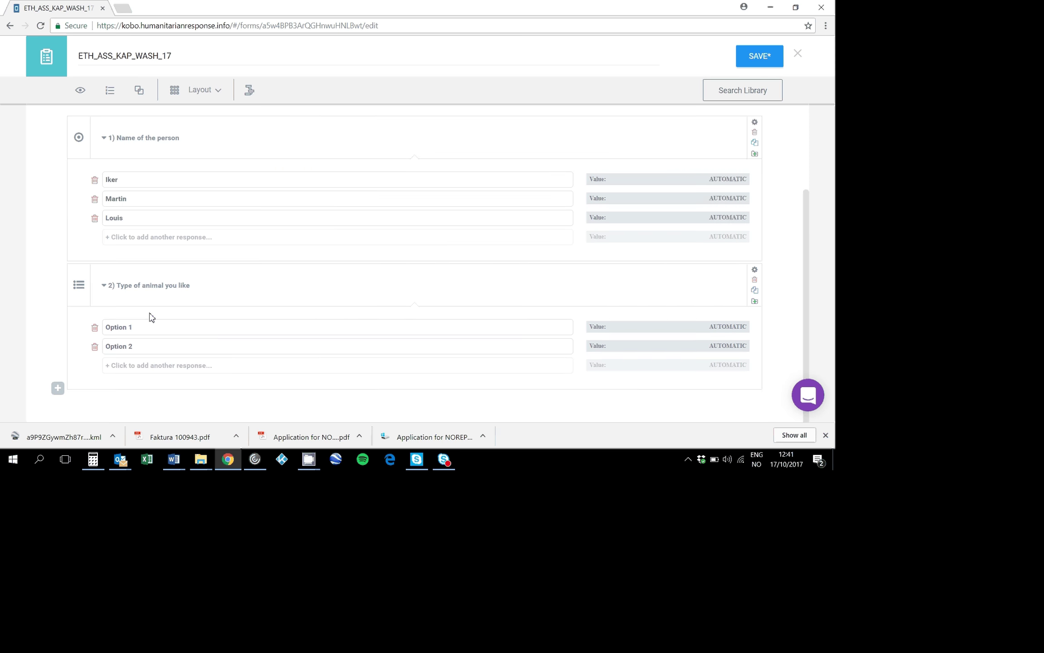
pyautogui.click(142, 328)
pyautogui.write('Dog')
pyautogui.click(139, 347)
pyautogui.write('Cat')
pyautogui.click(141, 366)
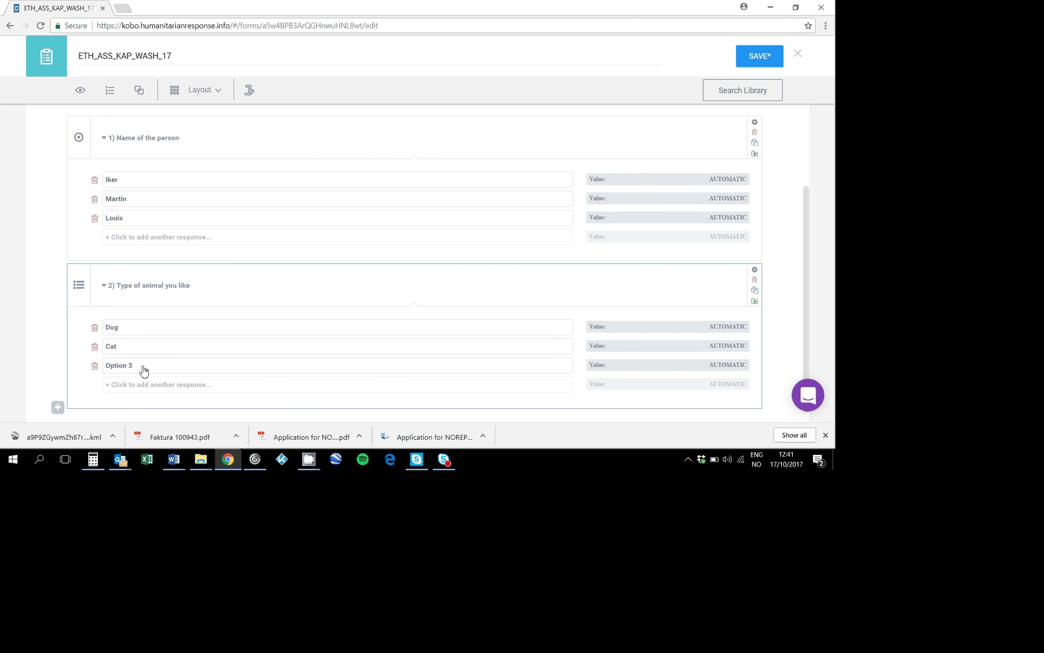
pyautogui.click(144, 371)
pyautogui.write('Bird')
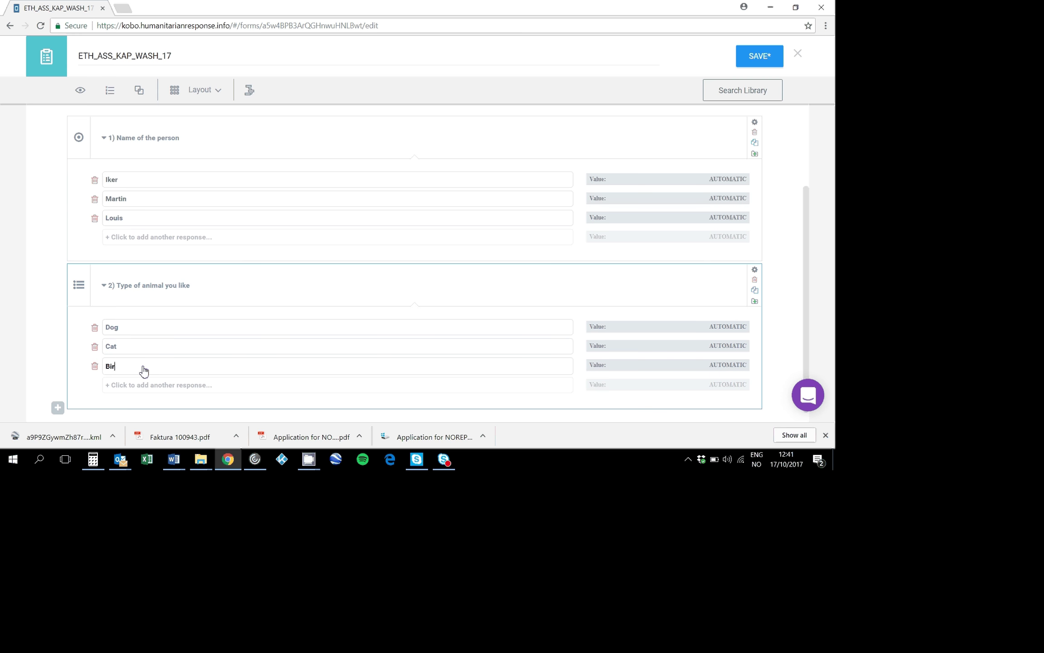
pyautogui.click(144, 346)
pyautogui.scroll(-1, 77, 368)
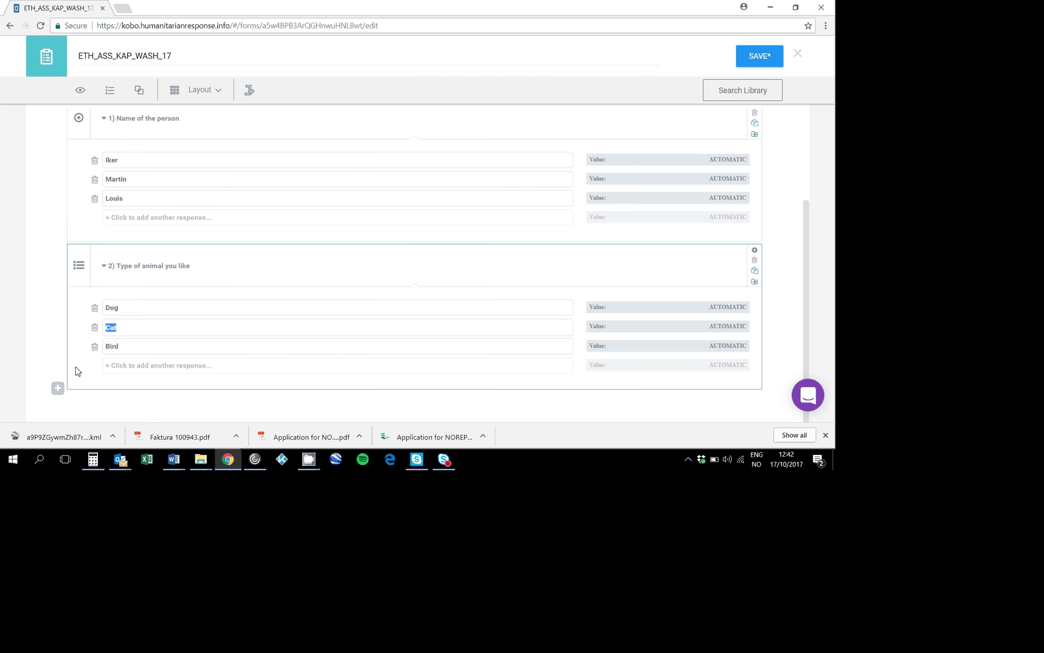
# - Add a Text question titled "3) Free text" below the animal question
pyautogui.click(58, 389)
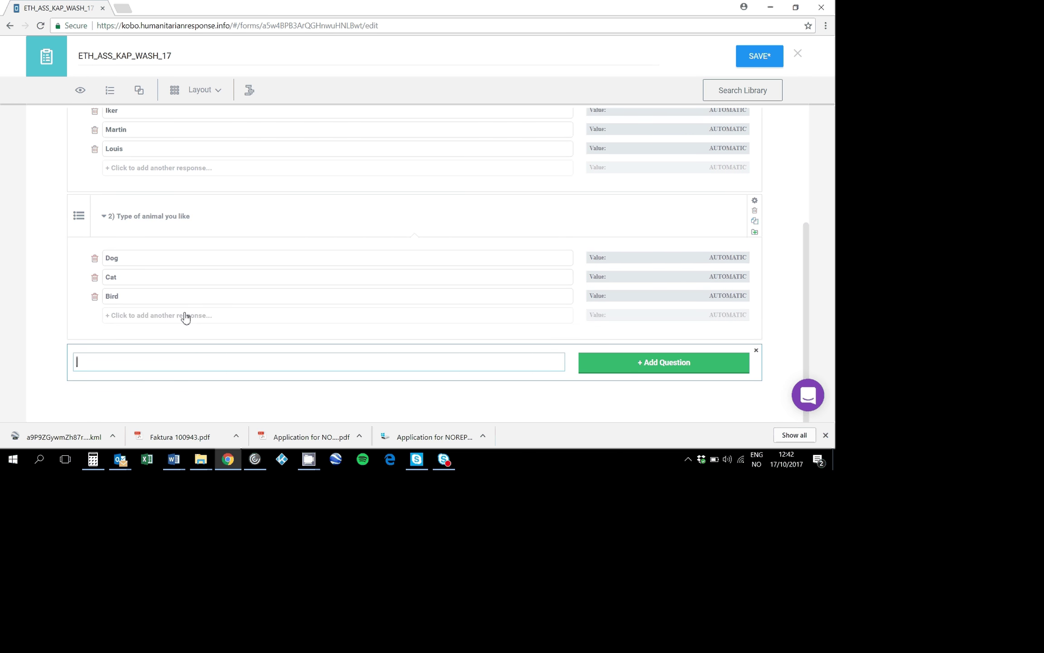
pyautogui.write('3)')
pyautogui.press('Return')
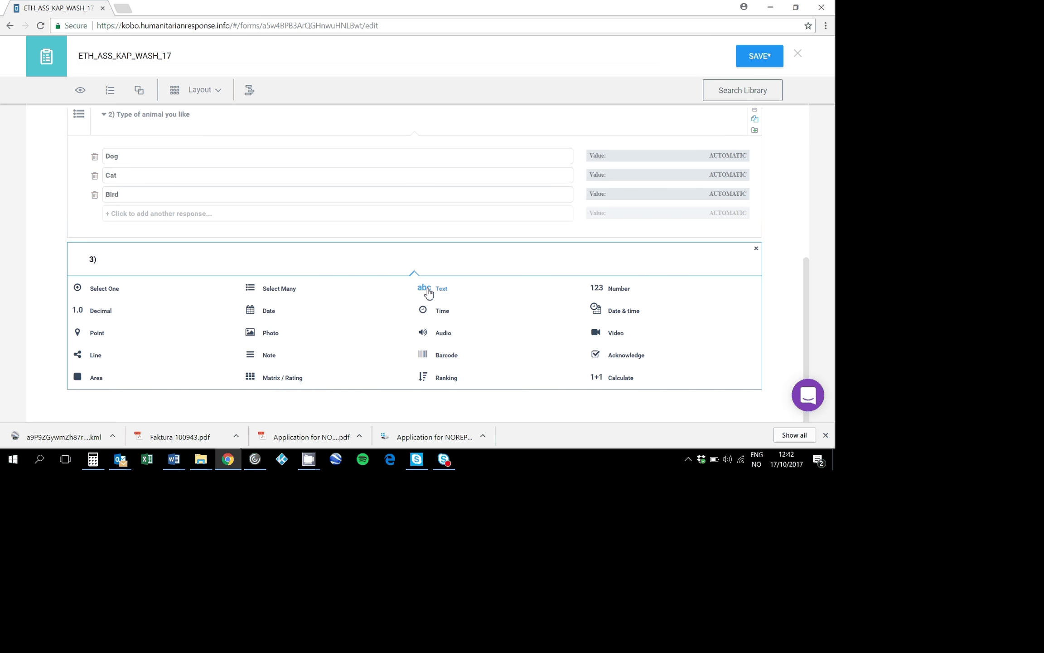
pyautogui.click(428, 292)
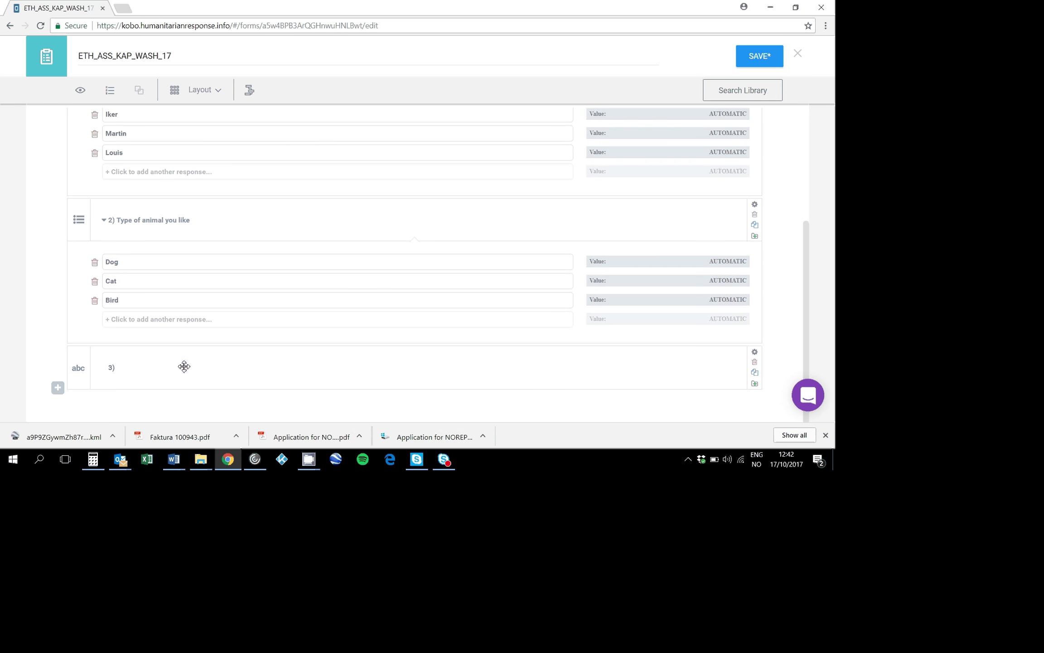
pyautogui.click(121, 369)
pyautogui.write('Fi')
pyautogui.write('ee text')
pyautogui.click(200, 354)
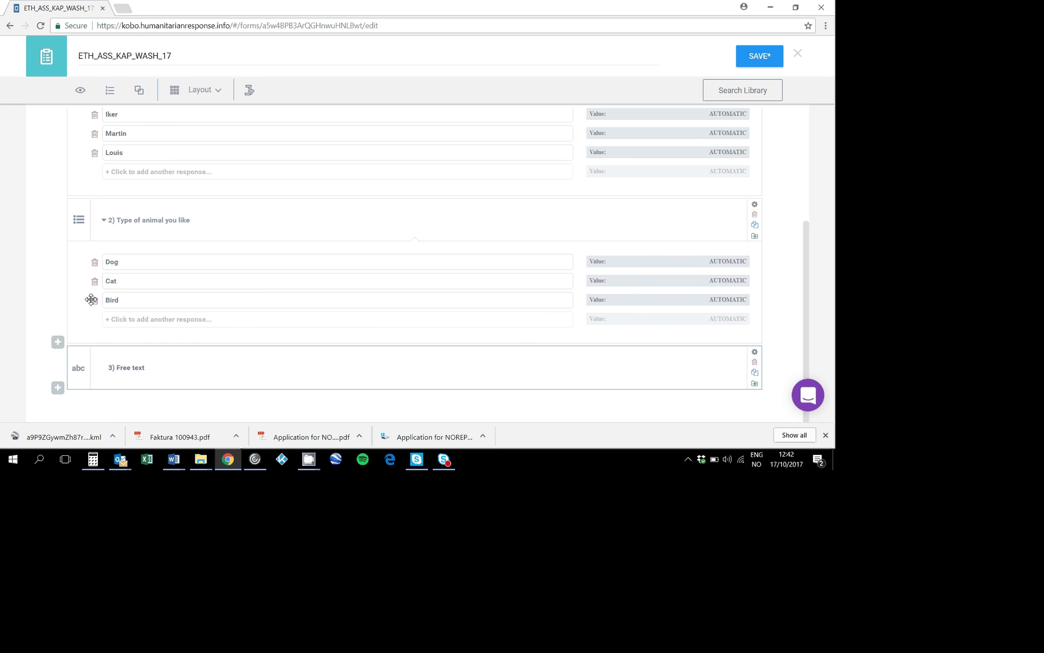
# - Add a Number question titled "4) Number of brothers and sisters" below the free text question
pyautogui.click(58, 388)
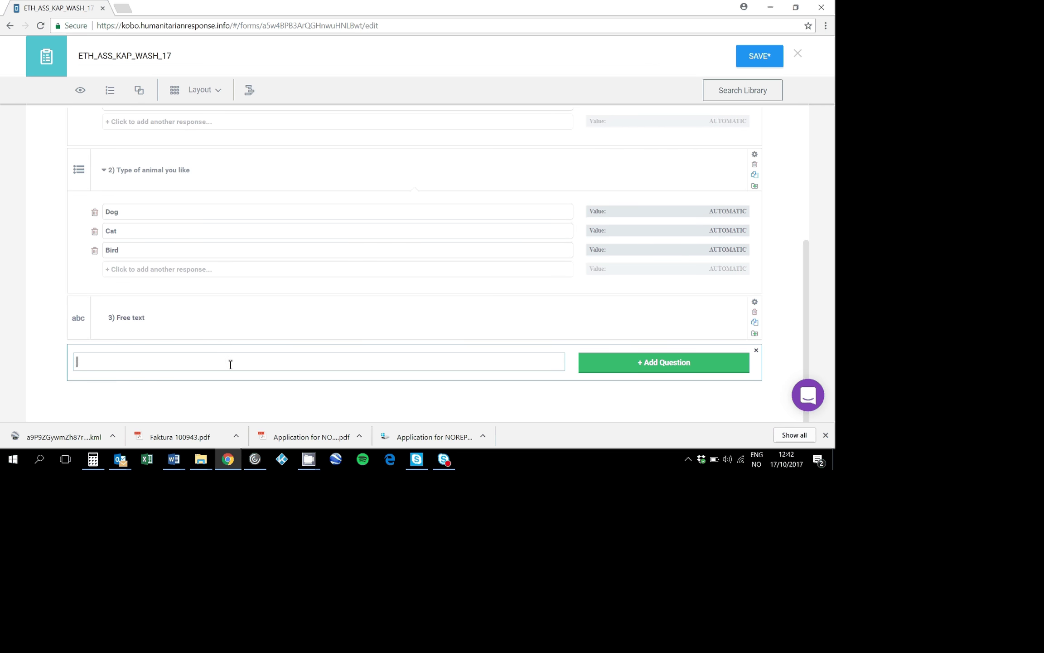
pyautogui.write('4)')
pyautogui.click(621, 370)
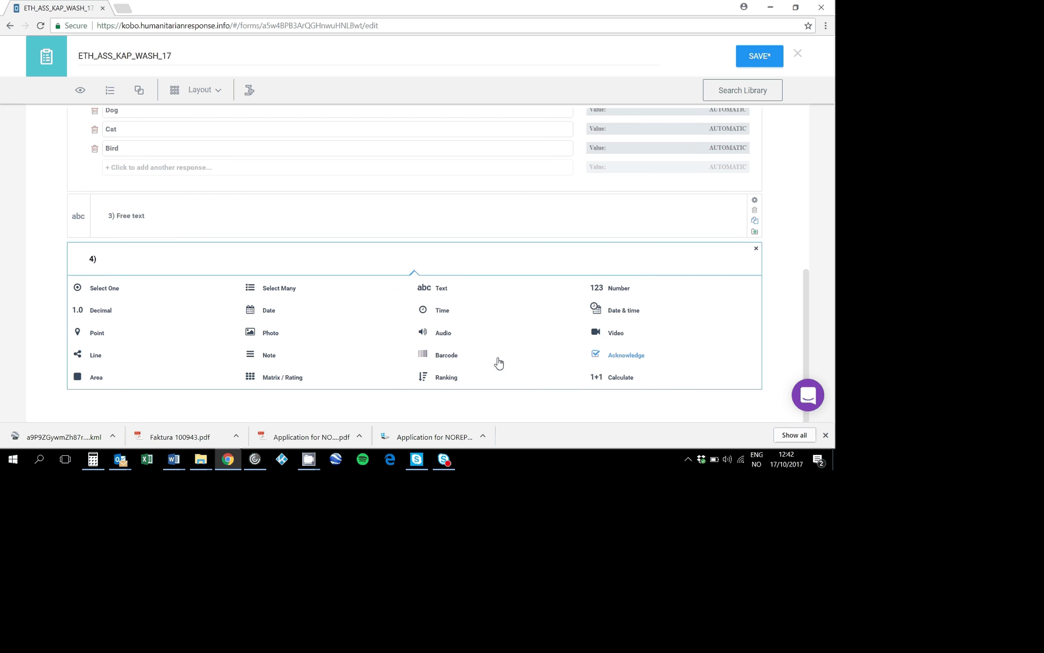
pyautogui.click(615, 288)
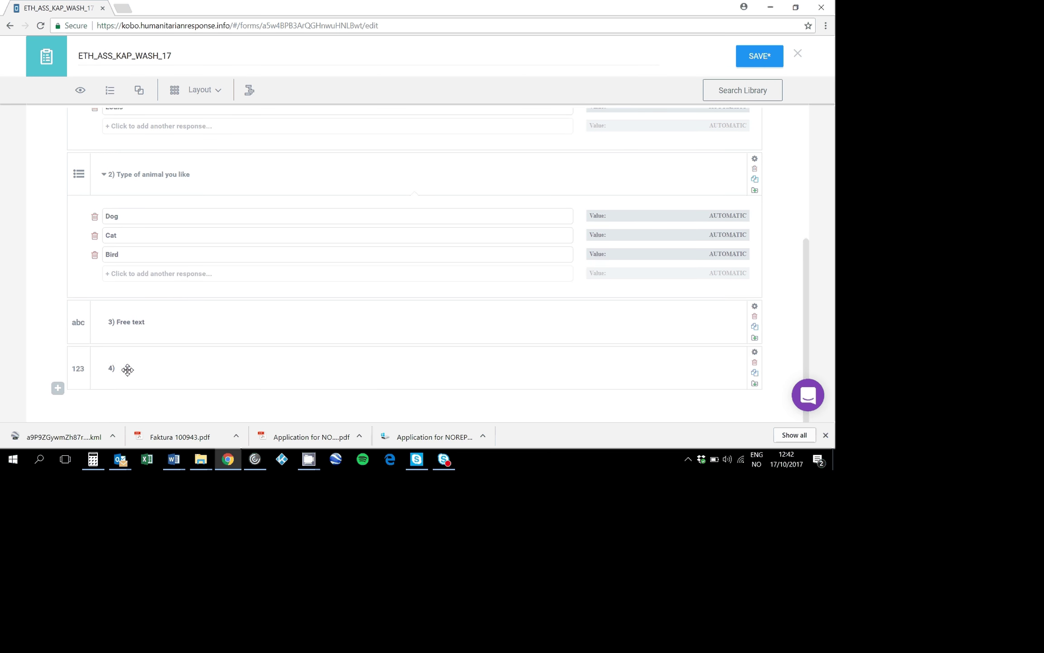
pyautogui.click(112, 368)
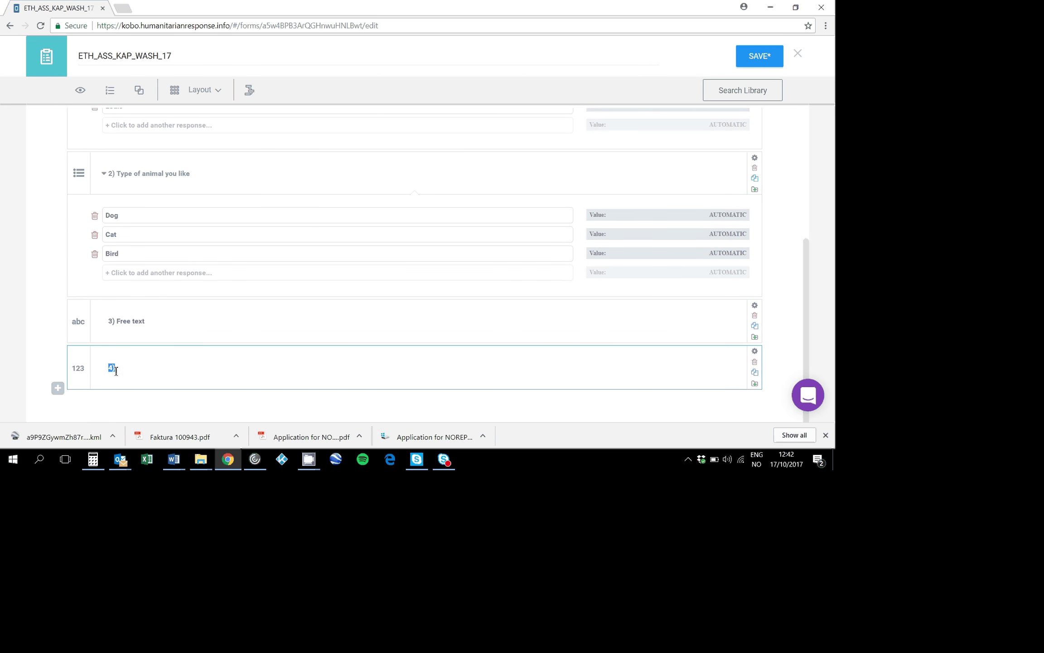
pyautogui.click(120, 369)
pyautogui.write('Number of brothers')
pyautogui.write('and sisters')
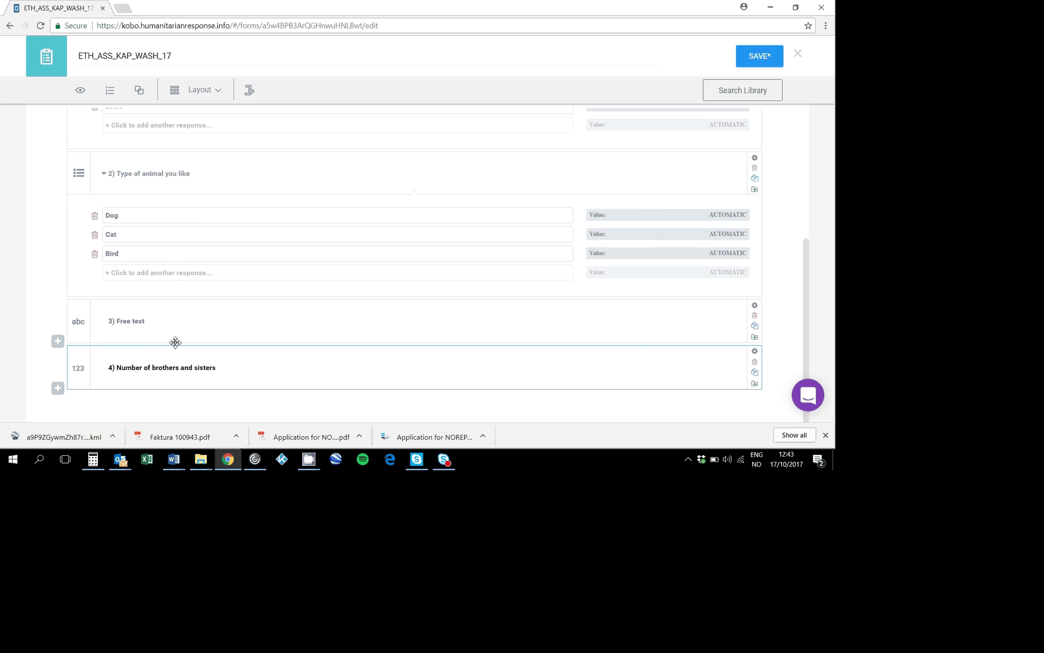
# - Start a new question titled "5)" below question 4 and bring up its question type choices
pyautogui.click(58, 387)
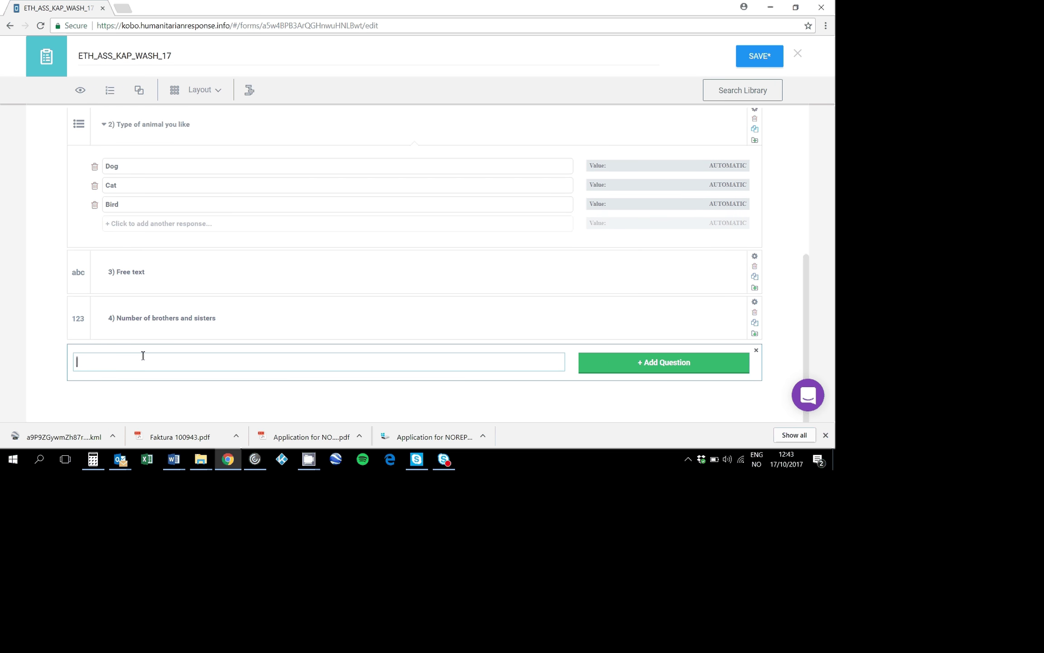
pyautogui.write('5)')
pyautogui.click(606, 365)
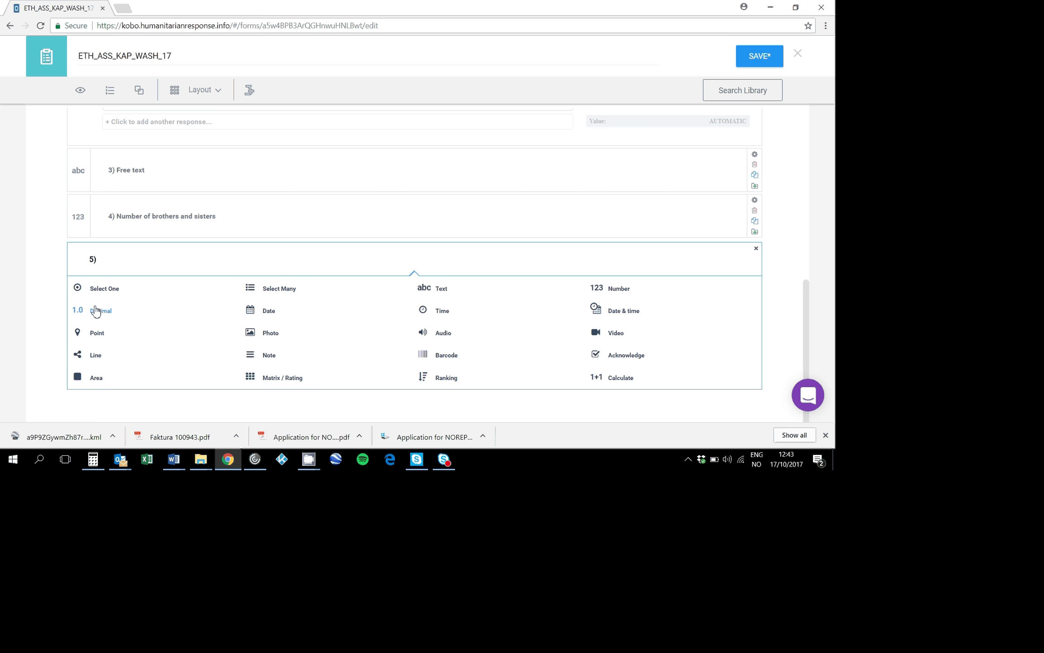
# - Extend the new question's title to "5) income with month ( millions)"
pyautogui.click(130, 262)
pyautogui.write('NUmbe')
pyautogui.press('BackSpace')
pyautogui.press('BackSpace')
pyautogui.press('BackSpace')
pyautogui.press('BackSpace')
pyautogui.write('unber')
pyautogui.press('BackSpace')
pyautogui.press('BackSpace')
pyautogui.press('BackSpace')
pyautogui.press('BackSpace')
pyautogui.press('BackSpace')
pyautogui.press('BackSpace')
pyautogui.press('BackSpace')
pyautogui.write('income with month ( millions')
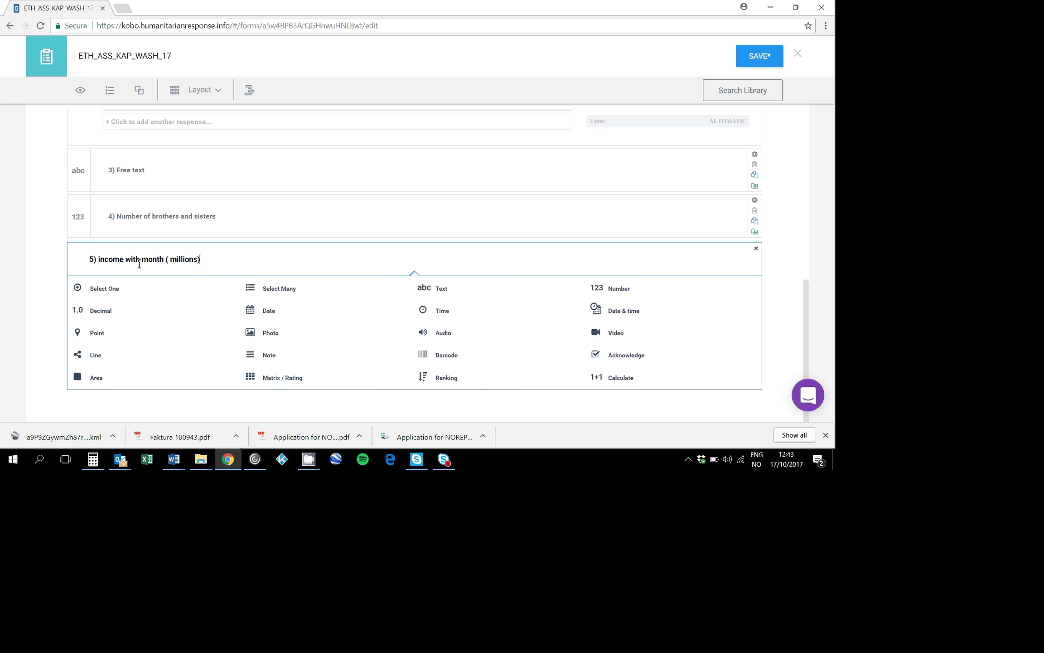
# - Retitle the new question "5) Heigth (in metres)" and create it as a Select One question
pyautogui.doubleClick(179, 259)
pyautogui.click(227, 259)
pyautogui.moveTo(205, 259); pyautogui.dragTo(101, 258)
pyautogui.write('Heigth')
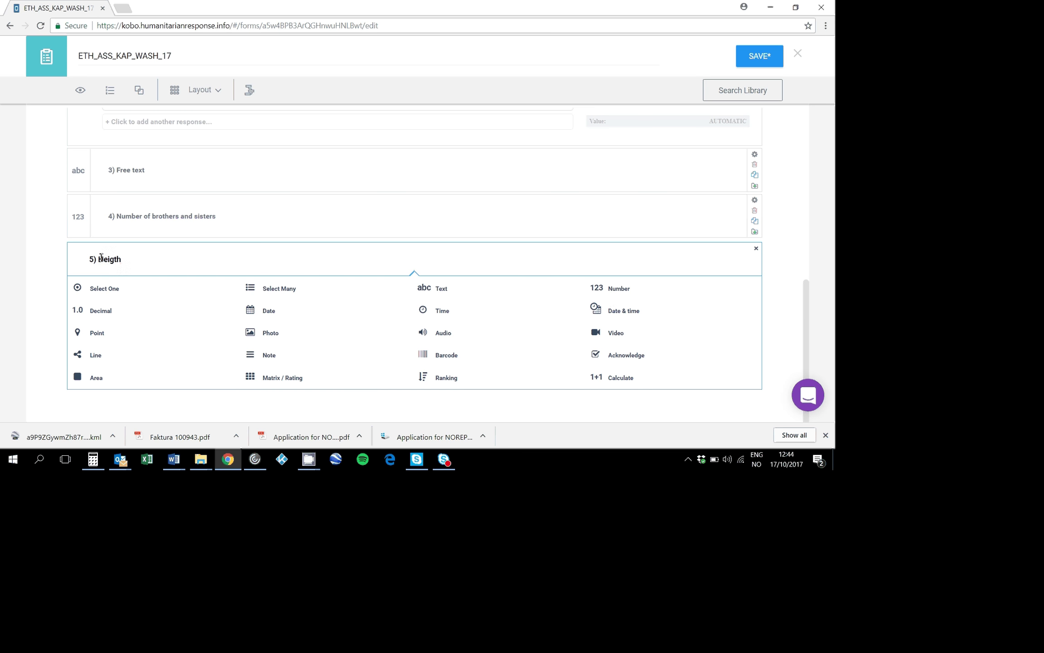
pyautogui.write(' (in metres)')
pyautogui.click(300, 268)
pyautogui.click(88, 289)
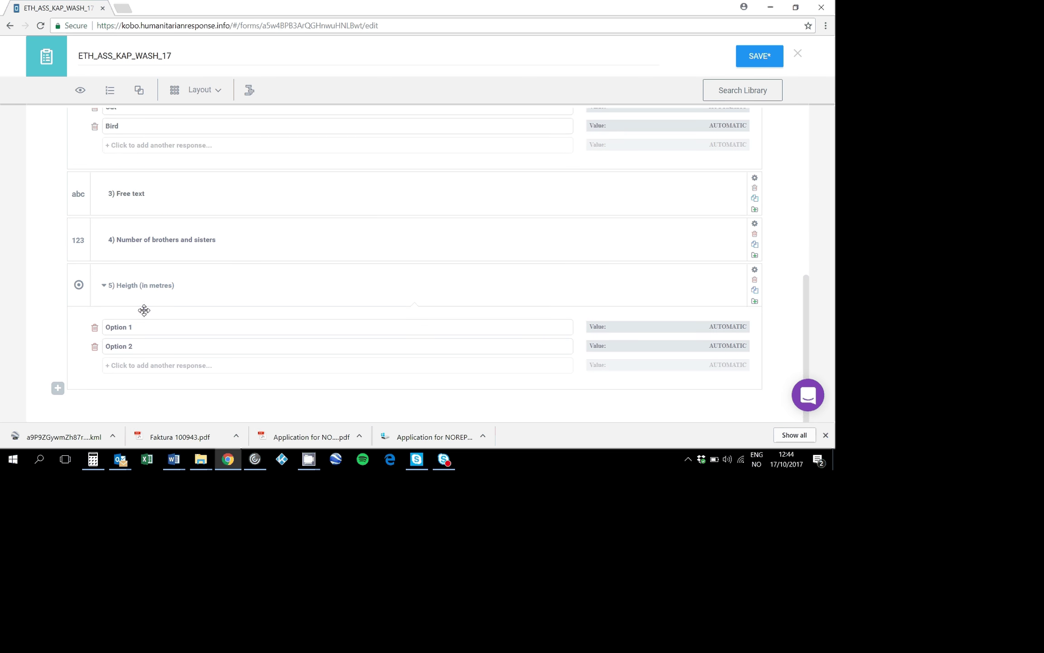
# - Copy the title of the Select One height question, and delete that question from the form
pyautogui.click(95, 327)
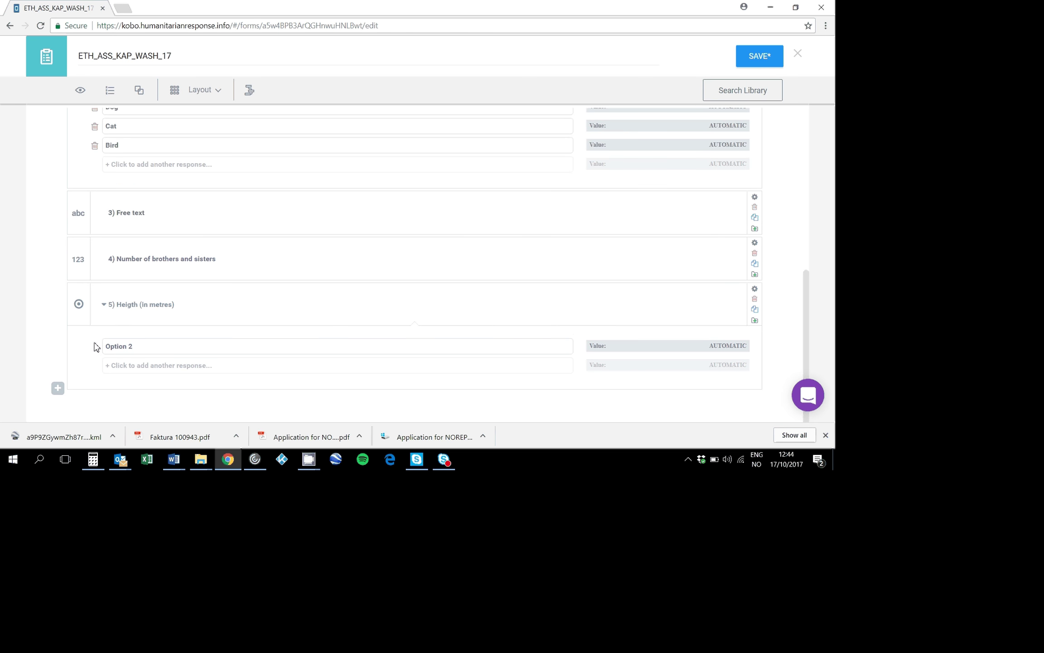
pyautogui.click(178, 304)
pyautogui.hotkey('ctrl', 'a')
pyautogui.hotkey('ctrl', 'c')
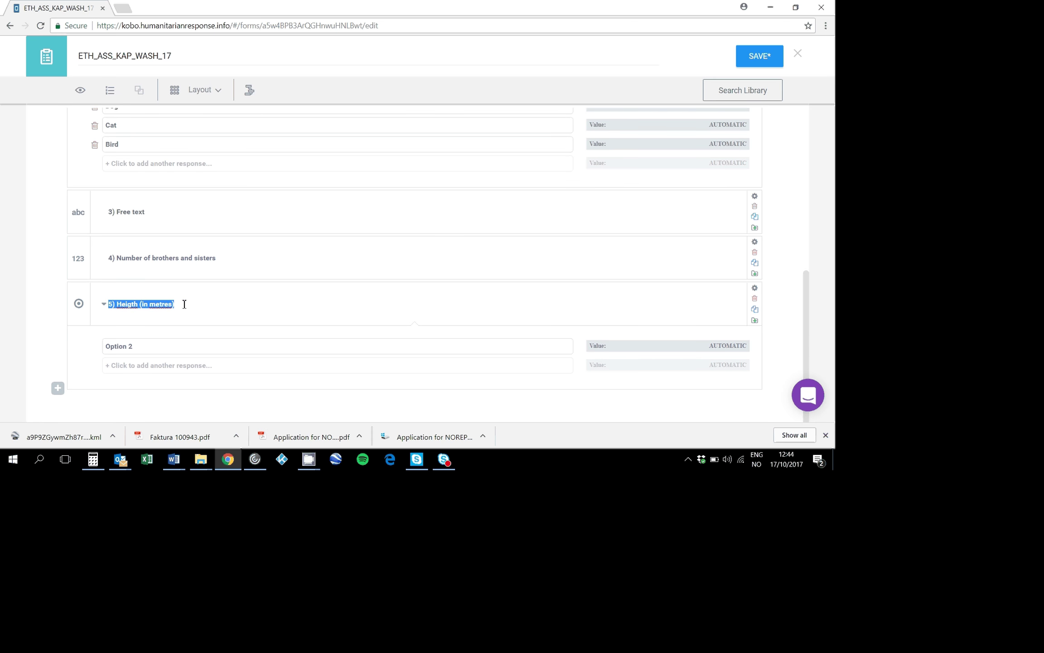
pyautogui.click(755, 299)
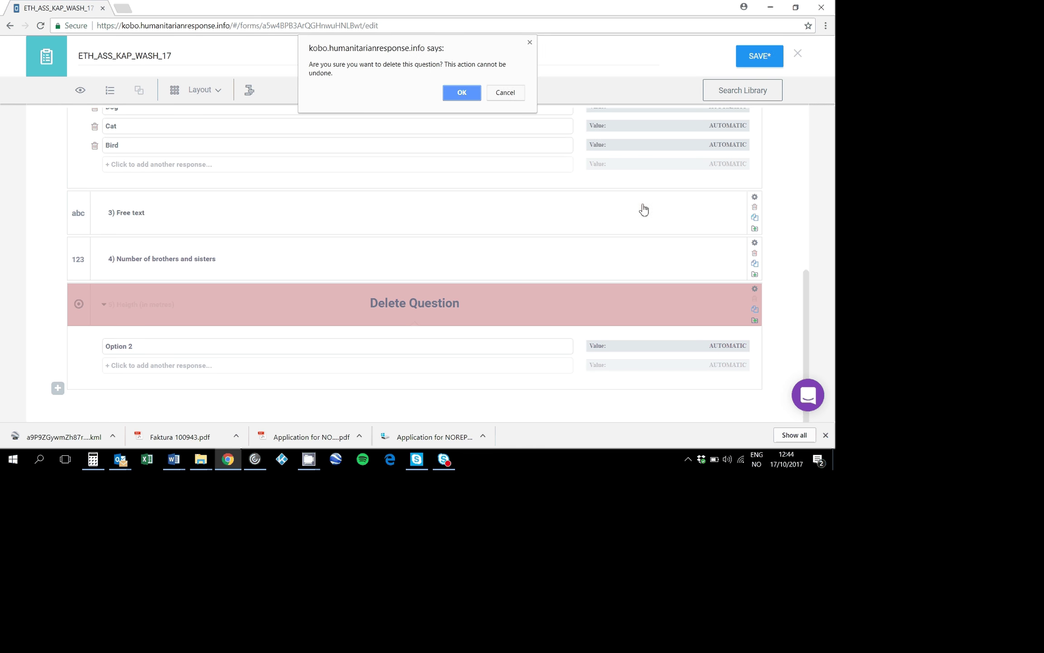
pyautogui.click(460, 92)
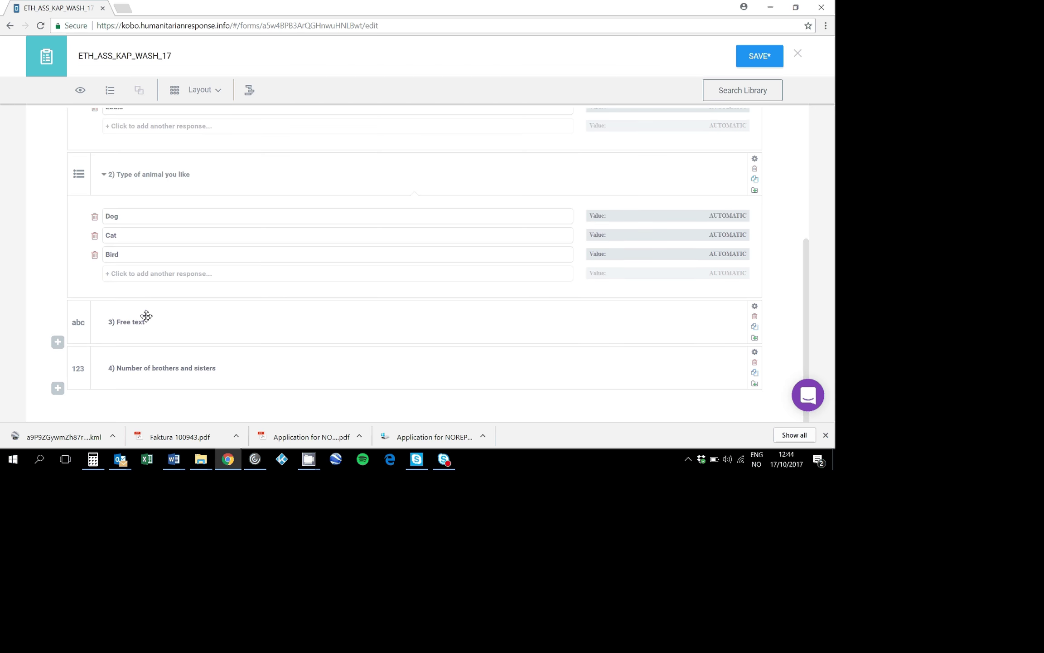
# - Add a Decimal question below question 4, using the copied title "5) Heigth (in metres)"
pyautogui.click(58, 387)
pyautogui.hotkey('ctrl', 'v')
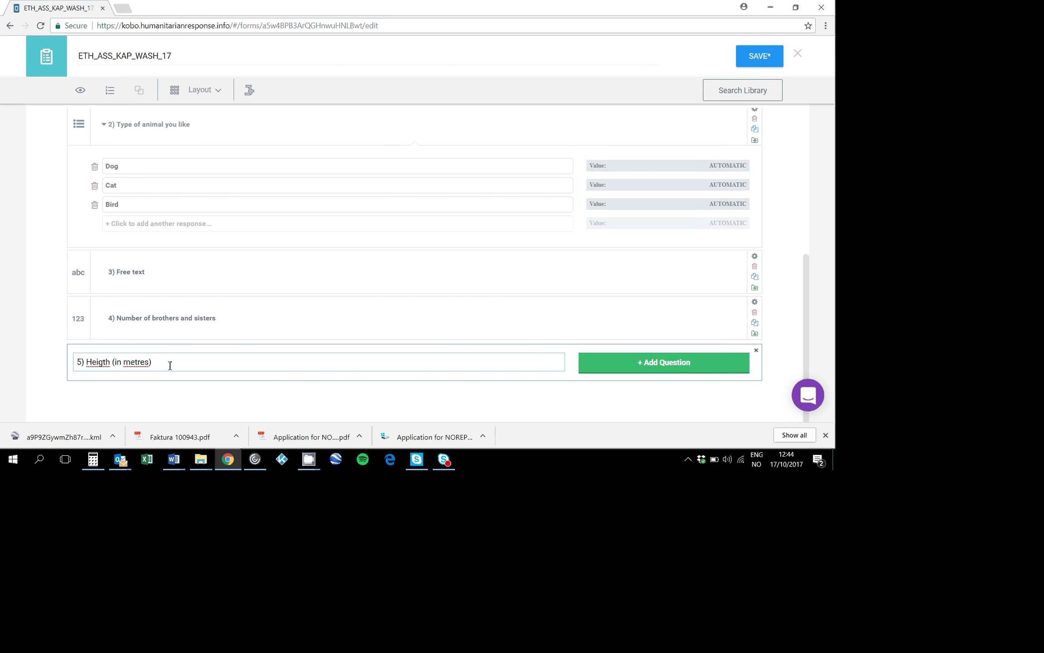
pyautogui.click(657, 367)
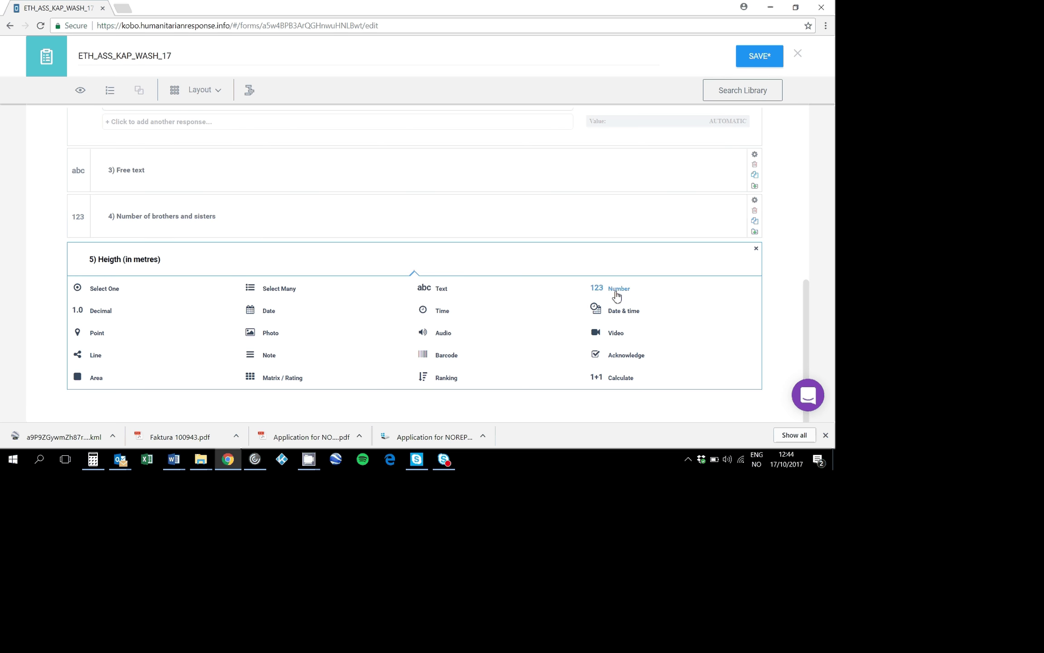
pyautogui.click(102, 312)
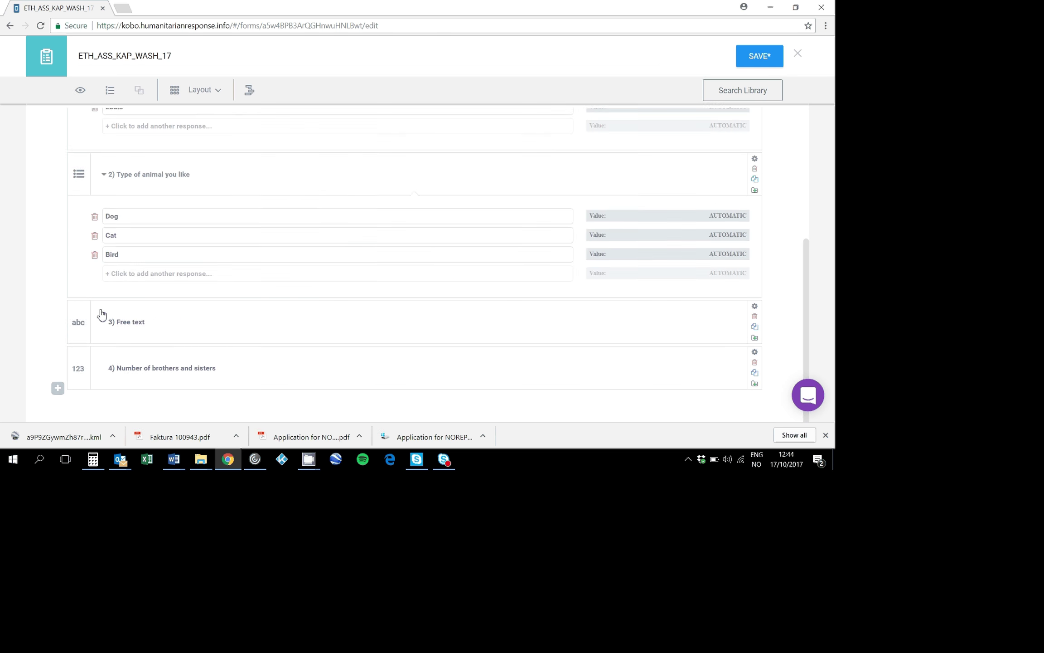
# - Add a Date question titled "6) Date of birth" below the height question
pyautogui.click(59, 388)
pyautogui.write('&')
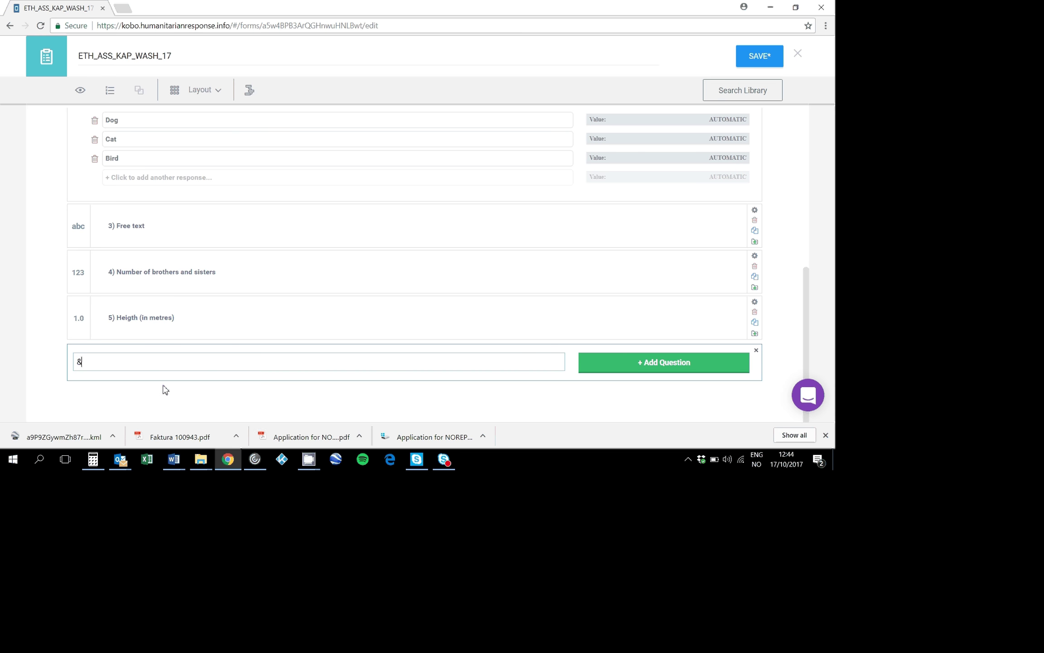
pyautogui.press('BackSpace')
pyautogui.write('6)')
pyautogui.press('BackSpace')
pyautogui.write(') Date of birth')
pyautogui.click(634, 367)
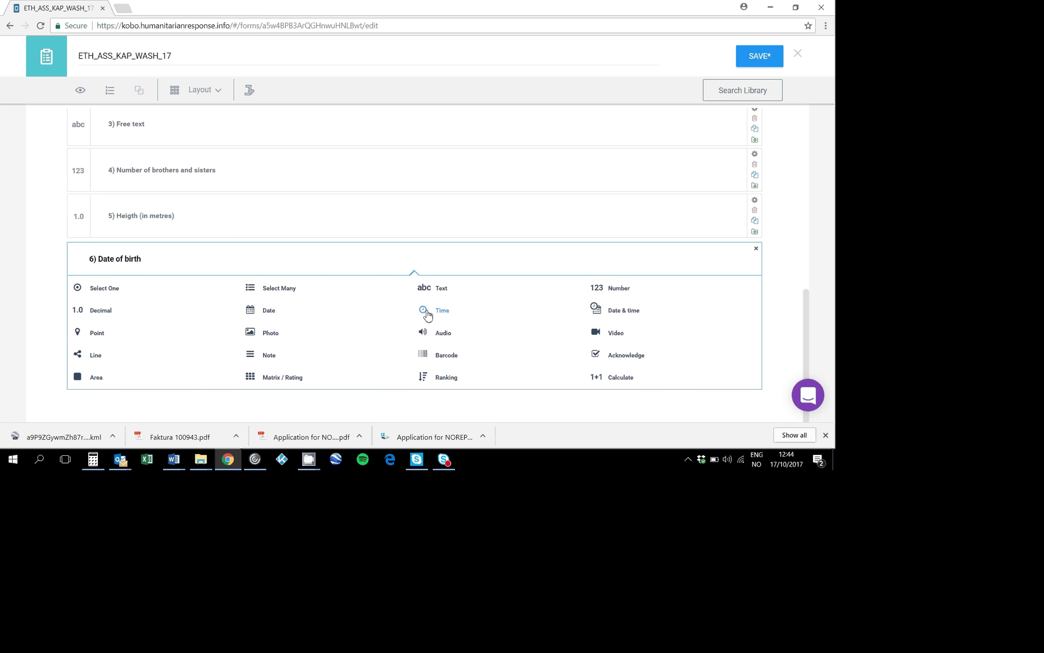
pyautogui.click(259, 313)
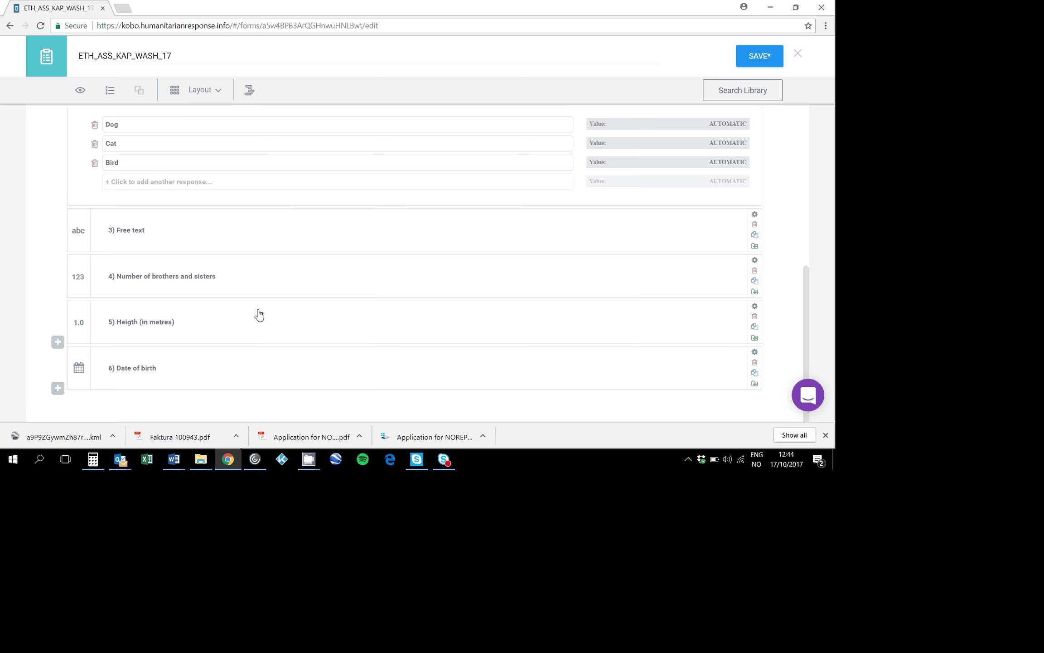
# - Add a Time question titled "7) What time do you wake up?" below the date of birth question
pyautogui.click(59, 388)
pyautogui.write('7')
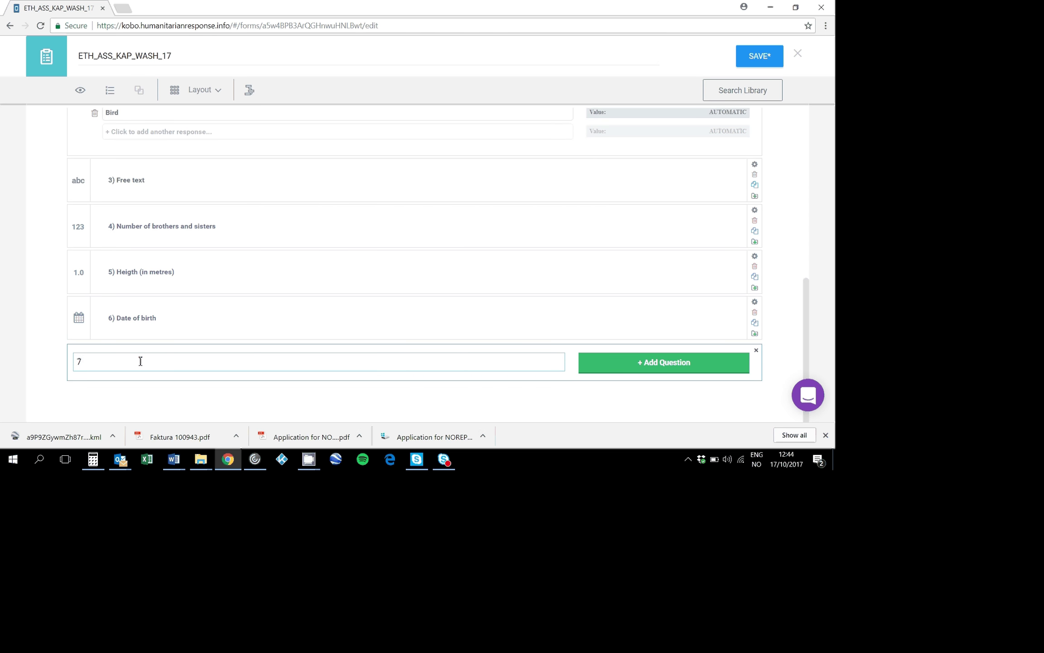
pyautogui.write(')')
pyautogui.write(' HOur')
pyautogui.press('BackSpace')
pyautogui.press('BackSpace')
pyautogui.press('BackSpace')
pyautogui.press('BackSpace')
pyautogui.write('What time do you wa')
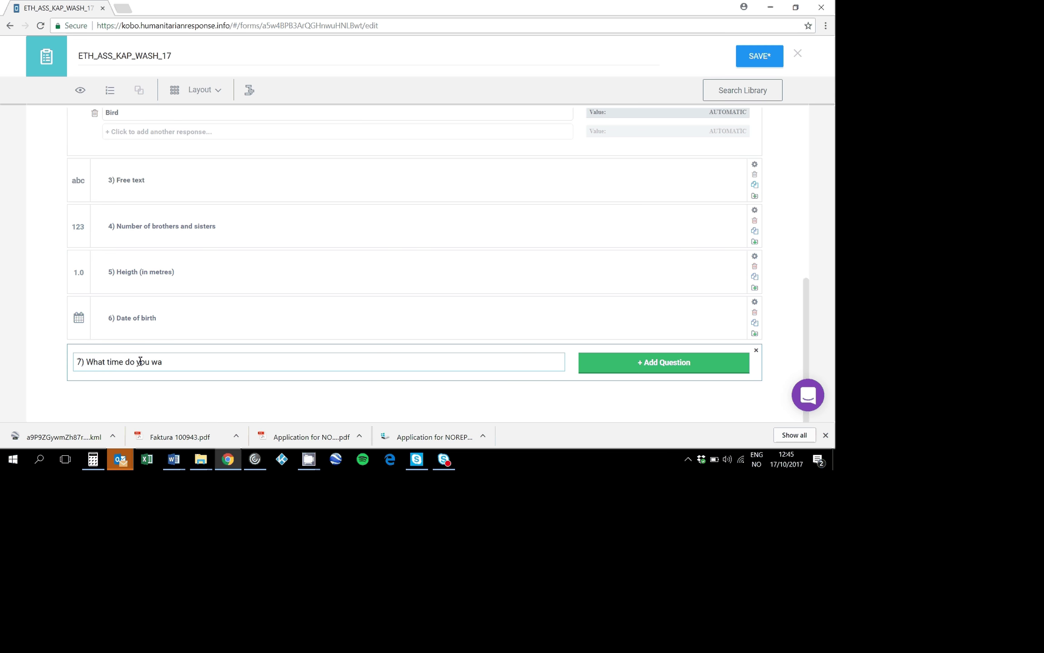
pyautogui.write('ke up?')
pyautogui.click(663, 361)
pyautogui.click(439, 311)
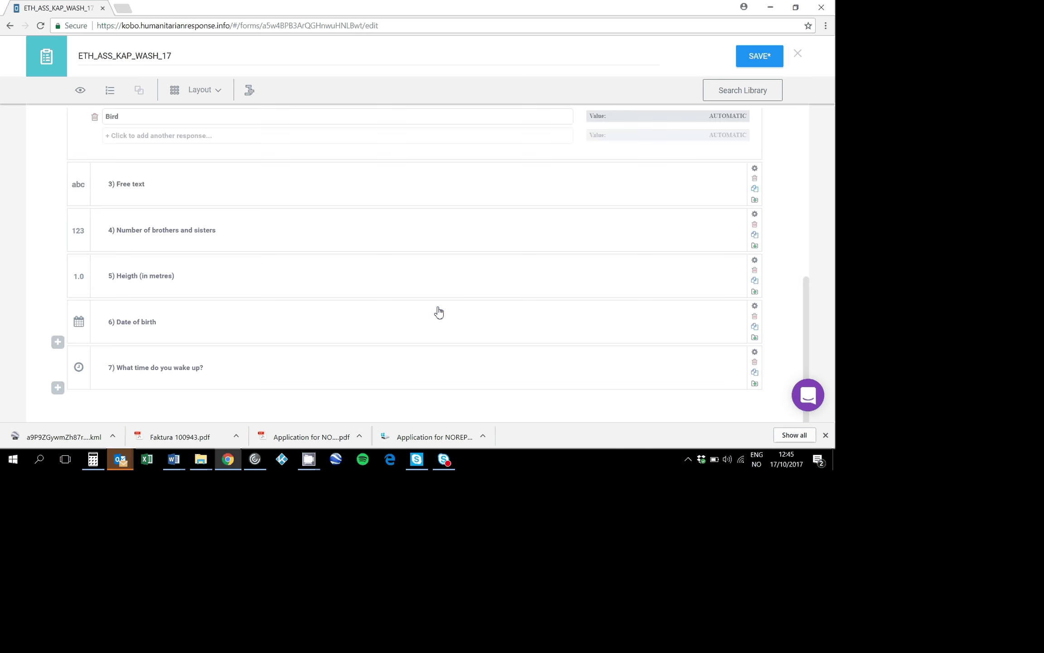
# - Add a Point question titled "8) Gps Location" below the wake-up time question
pyautogui.click(57, 388)
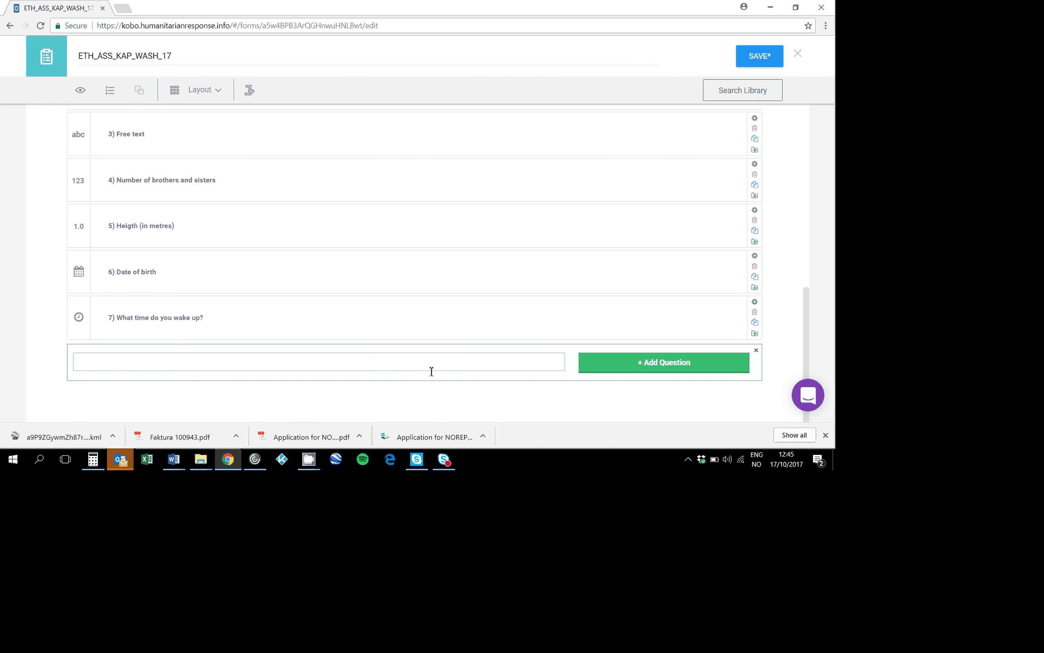
pyautogui.write('8)')
pyautogui.click(659, 364)
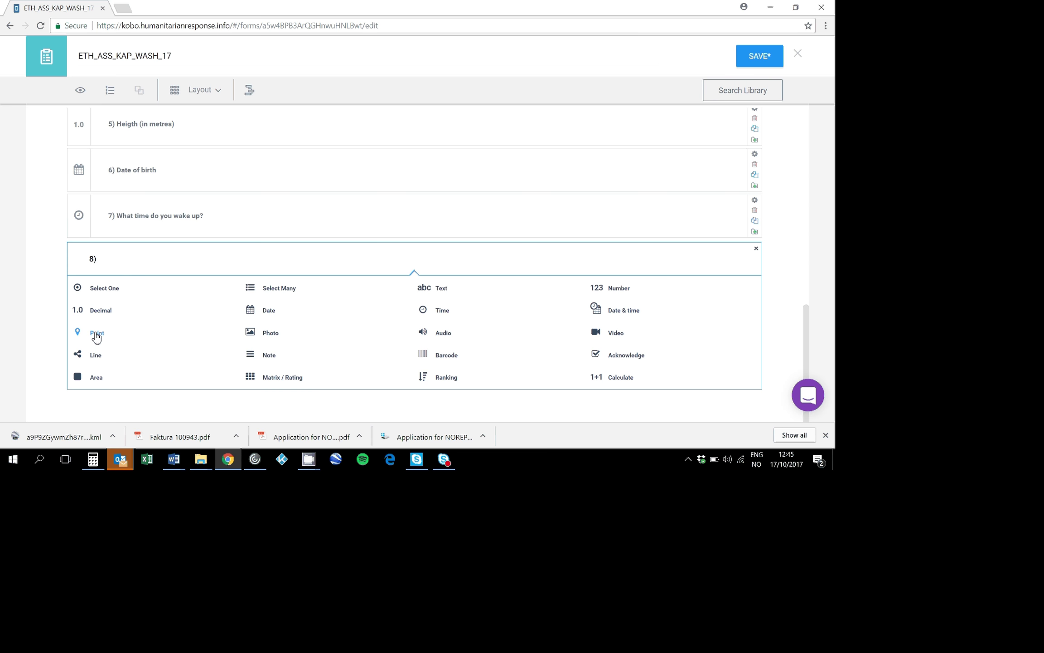
pyautogui.write('Gps Locations')
pyautogui.press('BackSpace')
pyautogui.click(96, 332)
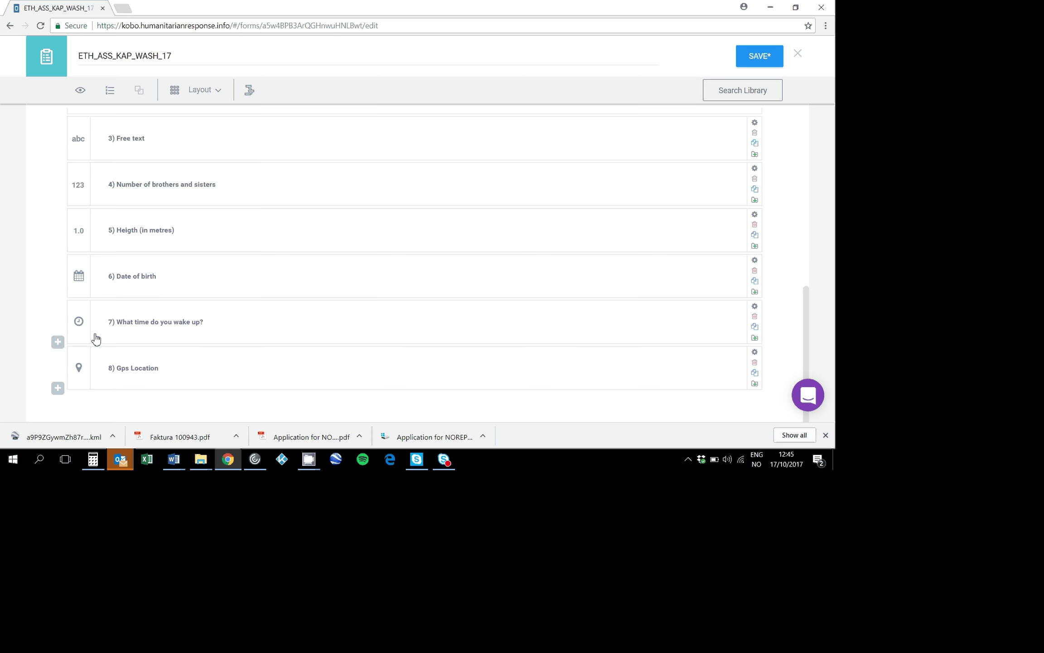
# - Add a Photo question below the GPS question and title it "9) take a photo of the latrine"
pyautogui.click(58, 389)
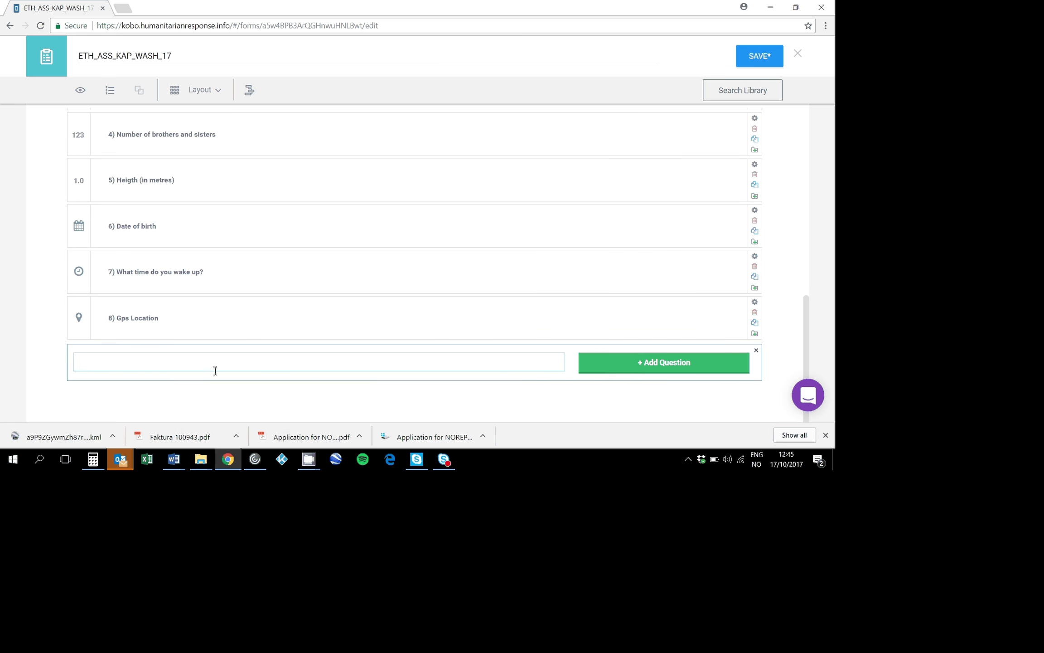
pyautogui.click(611, 365)
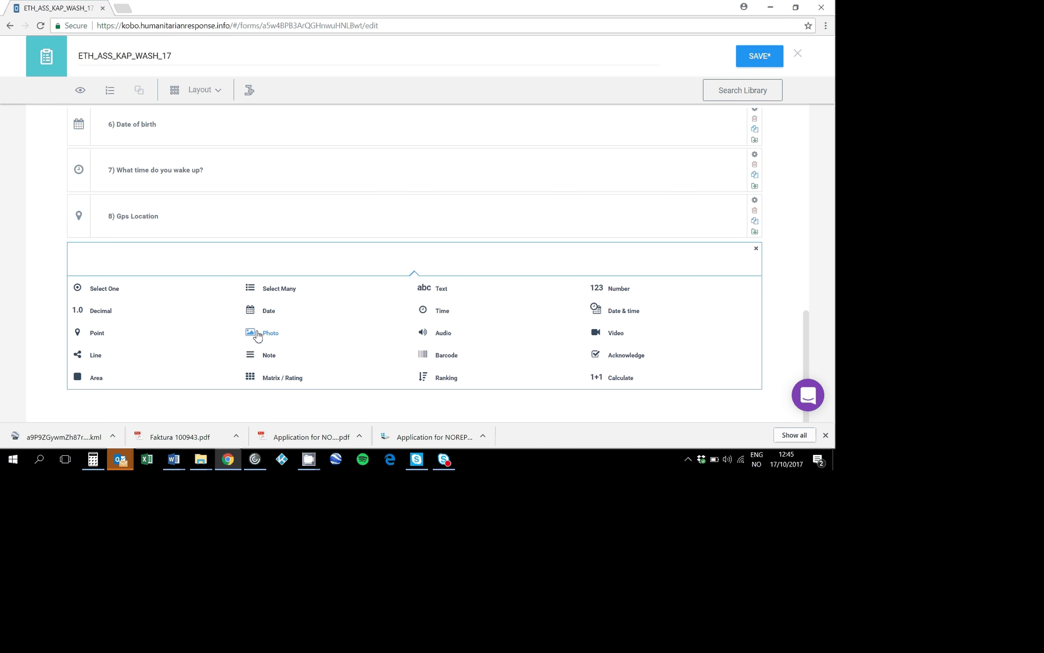
pyautogui.click(273, 339)
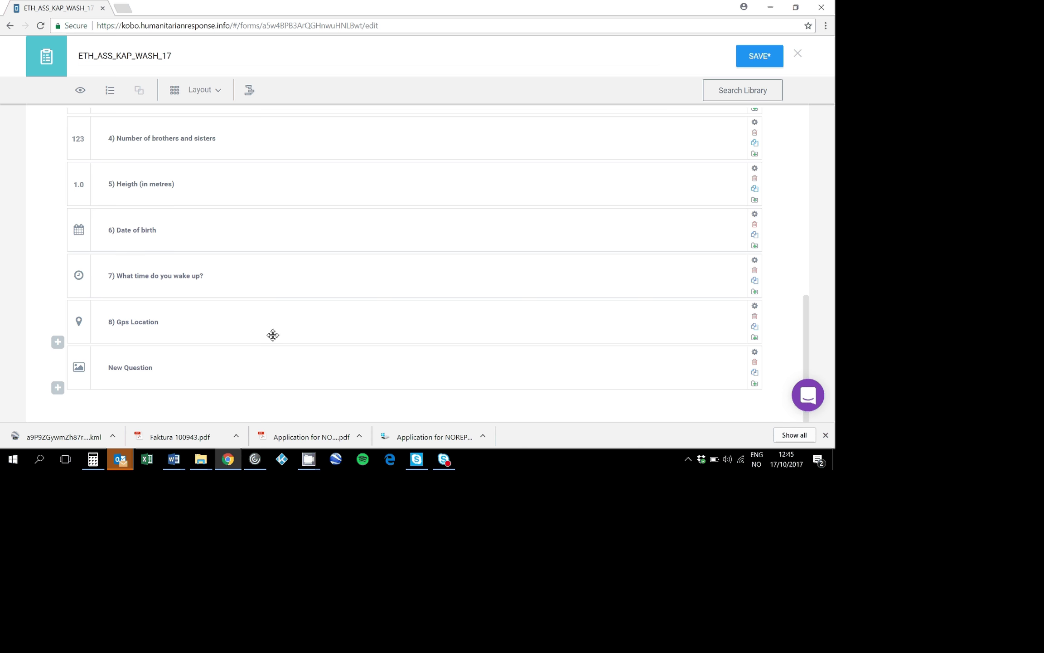
pyautogui.click(142, 366)
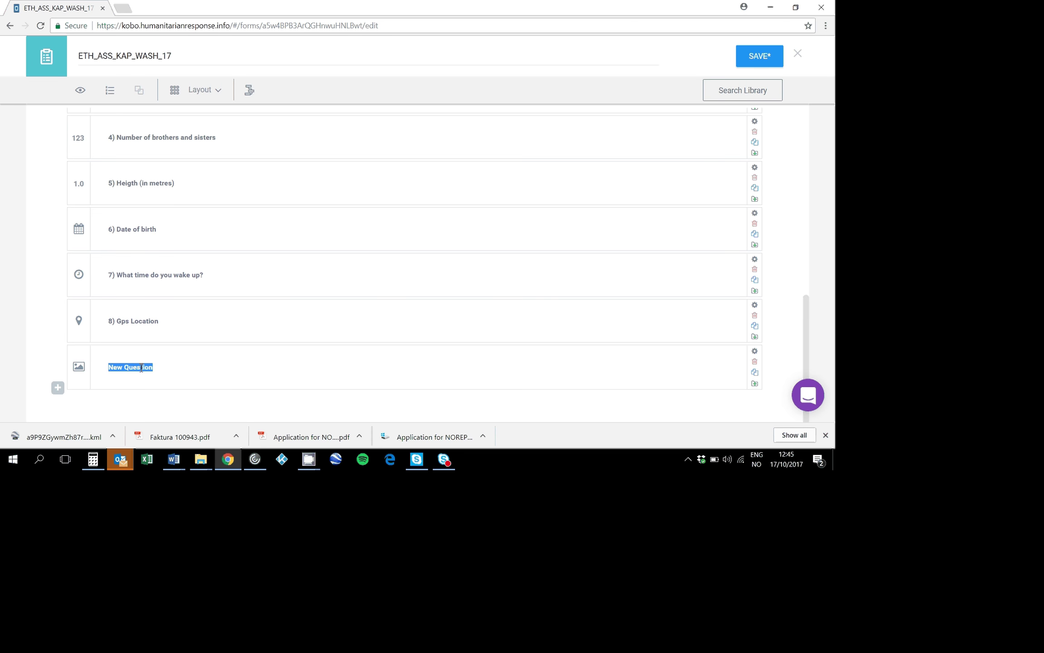
pyautogui.write('9) take a phont')
pyautogui.press('BackSpace')
pyautogui.write('to of the latrine')
pyautogui.click(163, 323)
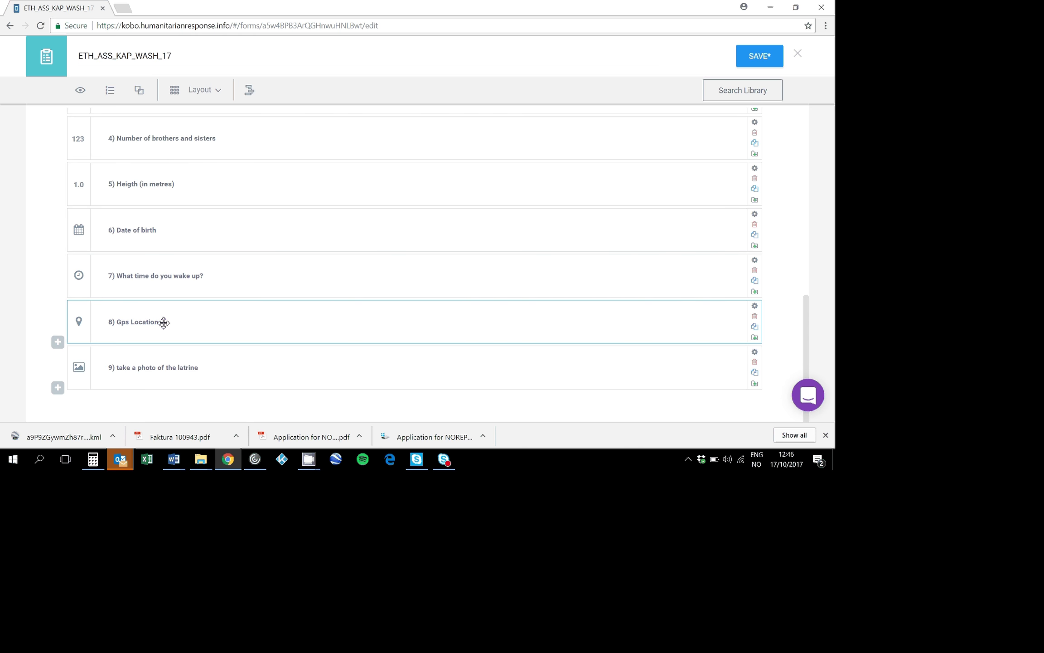
# - Extend the title of question 8 to "8) Gps Location of the latrine"
pyautogui.click(161, 323)
pyautogui.click(162, 323)
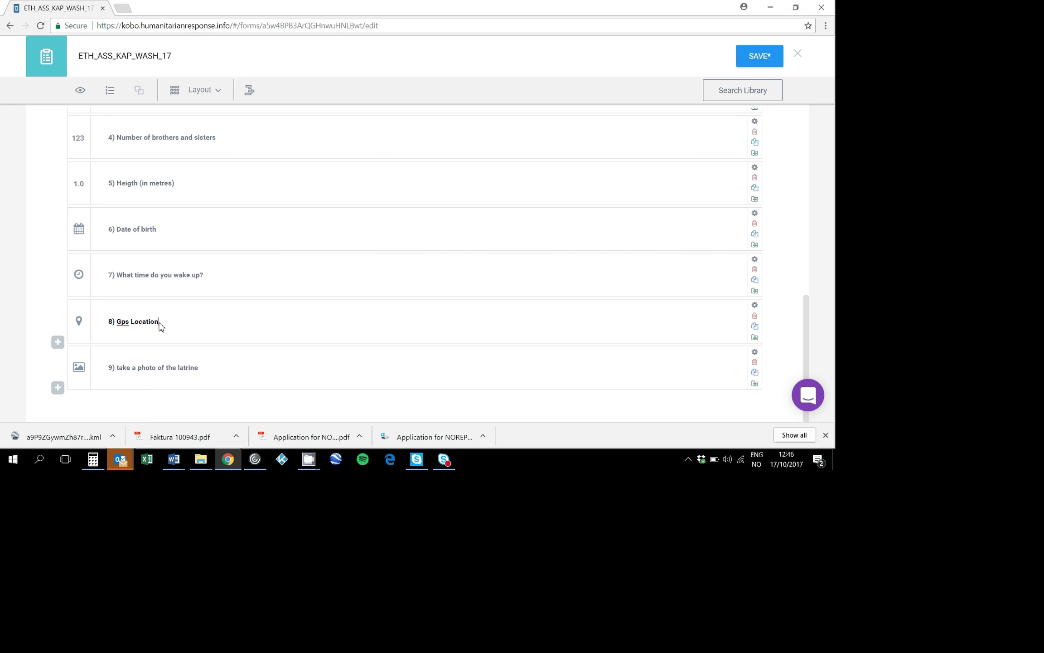
pyautogui.write('of the latrine')
# - Add a Note question below the photo question and title it "10) Read this to the person interviewed"
pyautogui.click(57, 388)
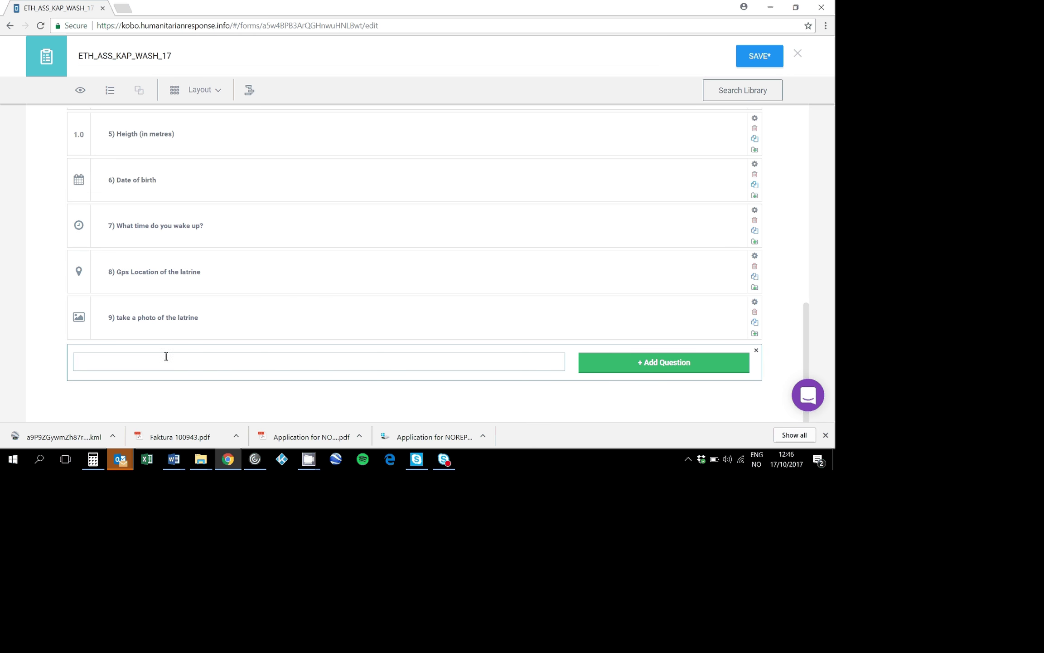
pyautogui.write('10)')
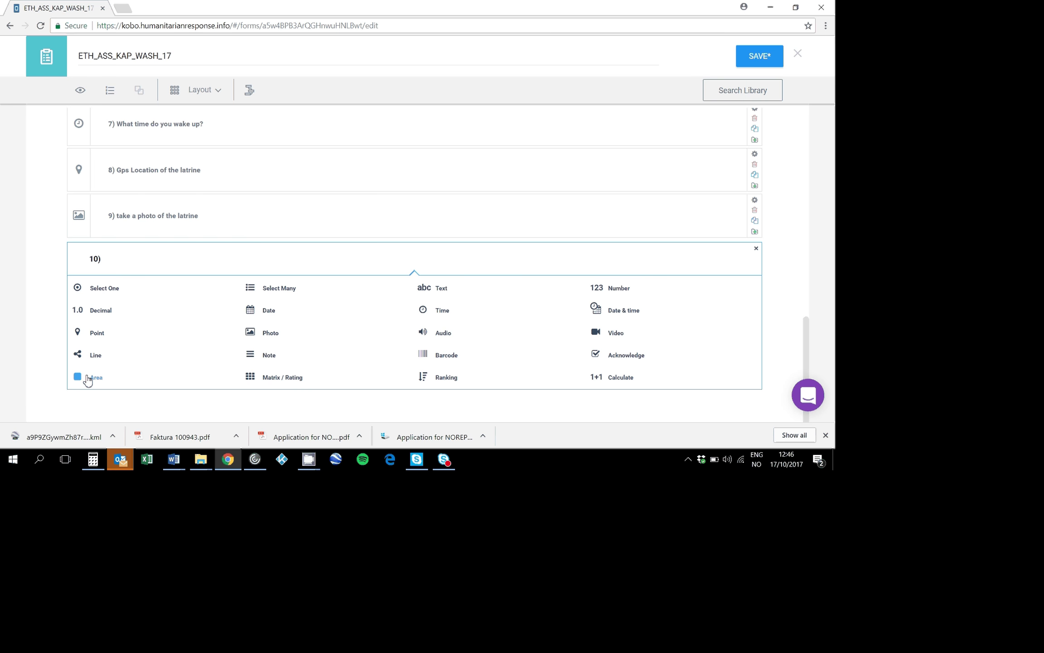
pyautogui.click(264, 361)
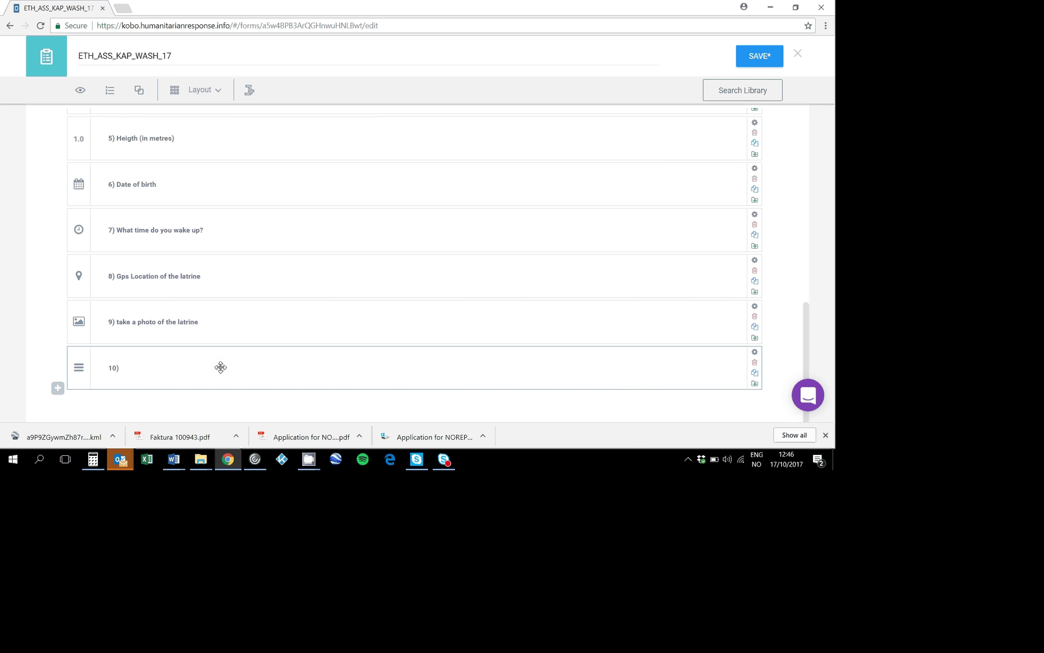
pyautogui.click(119, 368)
pyautogui.click(124, 368)
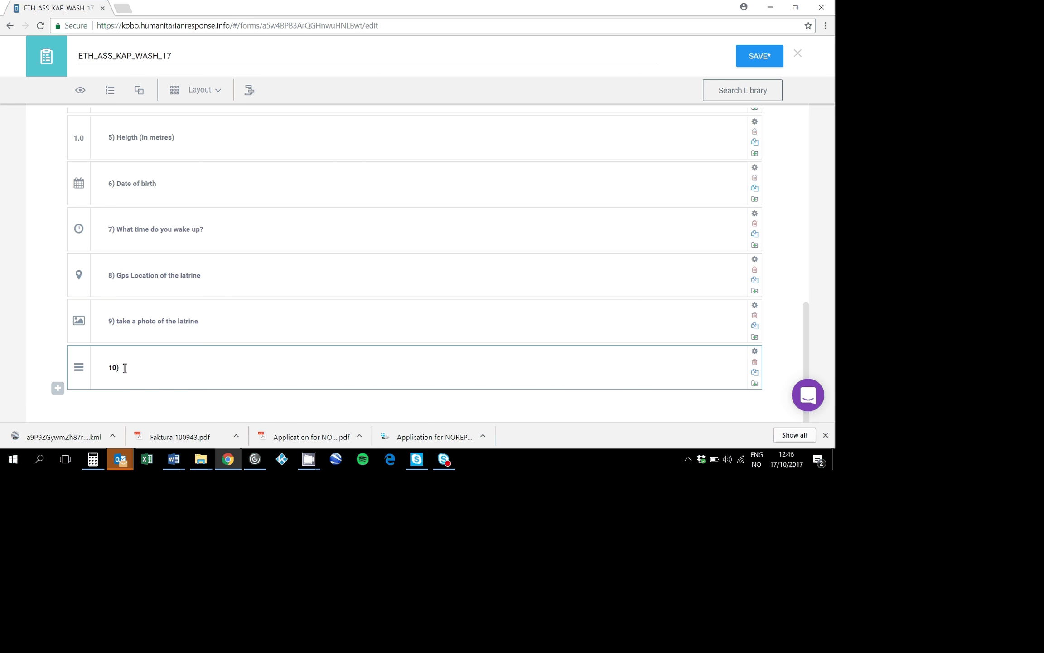
pyautogui.write('Read this to the person interviewed')
# - Renumber the note from 10 to "0)" and move it above question 1 at the start of the form
pyautogui.moveTo(121, 368); pyautogui.dragTo(103, 369)
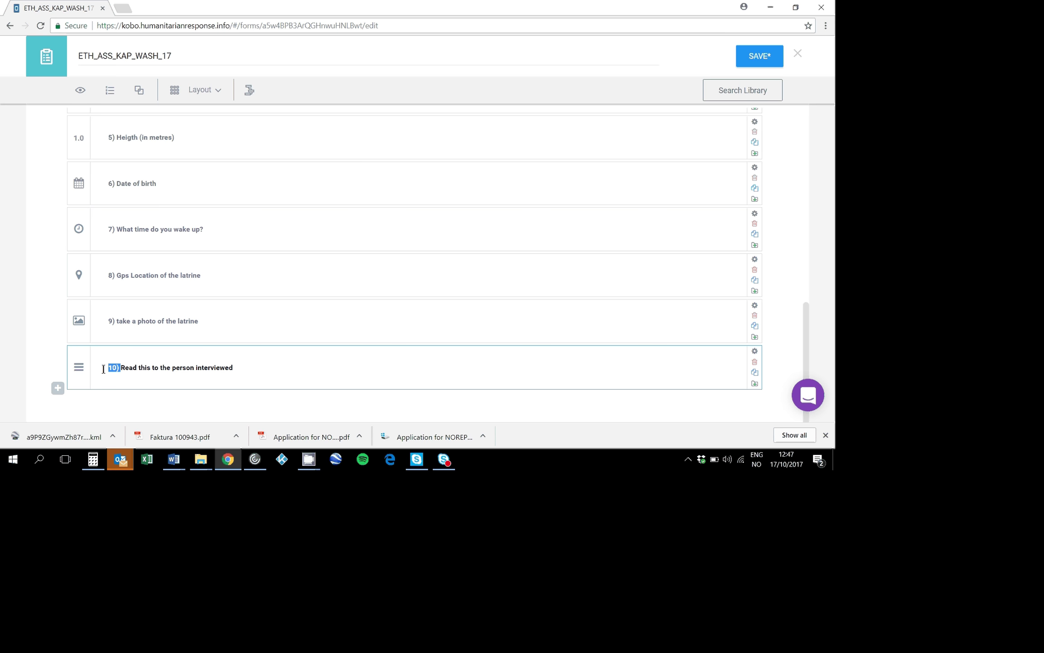
pyautogui.press('BackSpace')
pyautogui.write('0)')
pyautogui.click(190, 331)
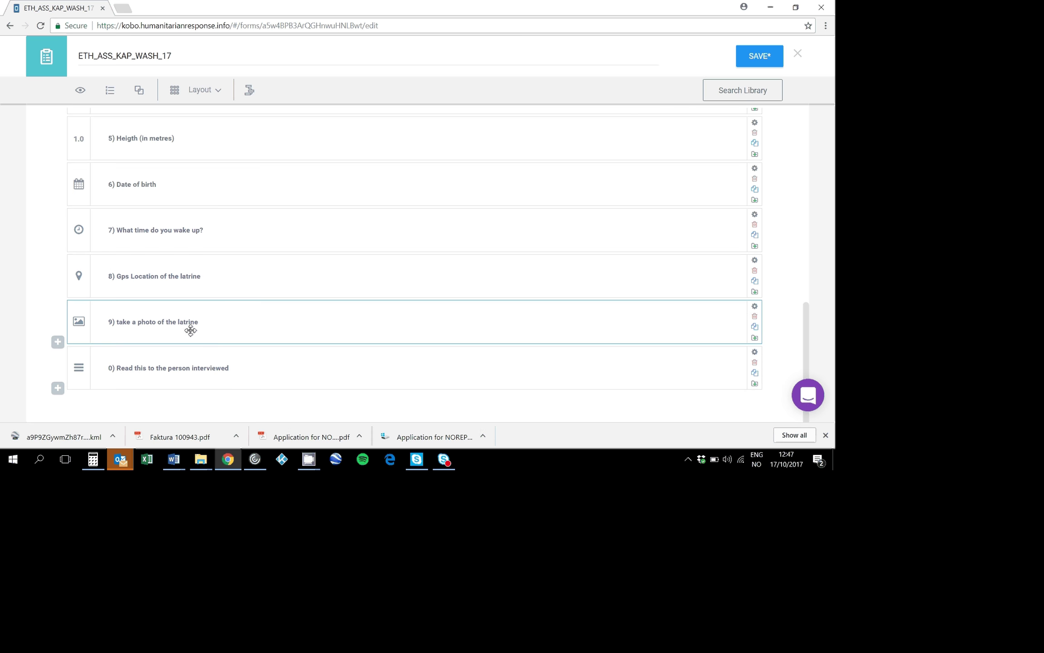
pyautogui.moveTo(224, 364); pyautogui.dragTo(229, 235)
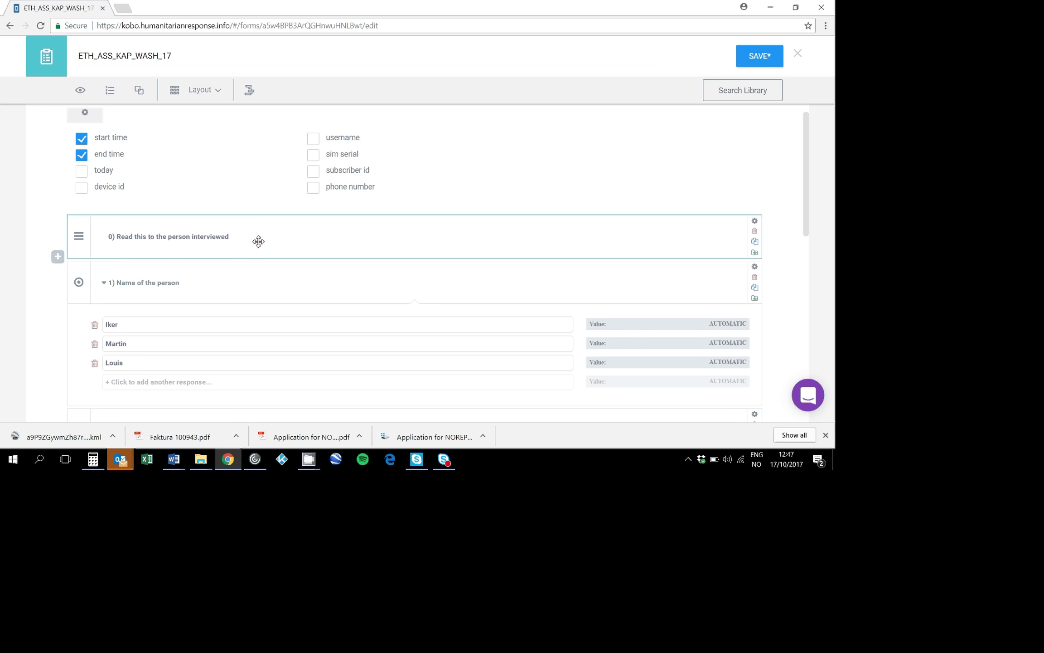
# - Append "..BLABLABALA" to the end of the note's text
pyautogui.click(232, 238)
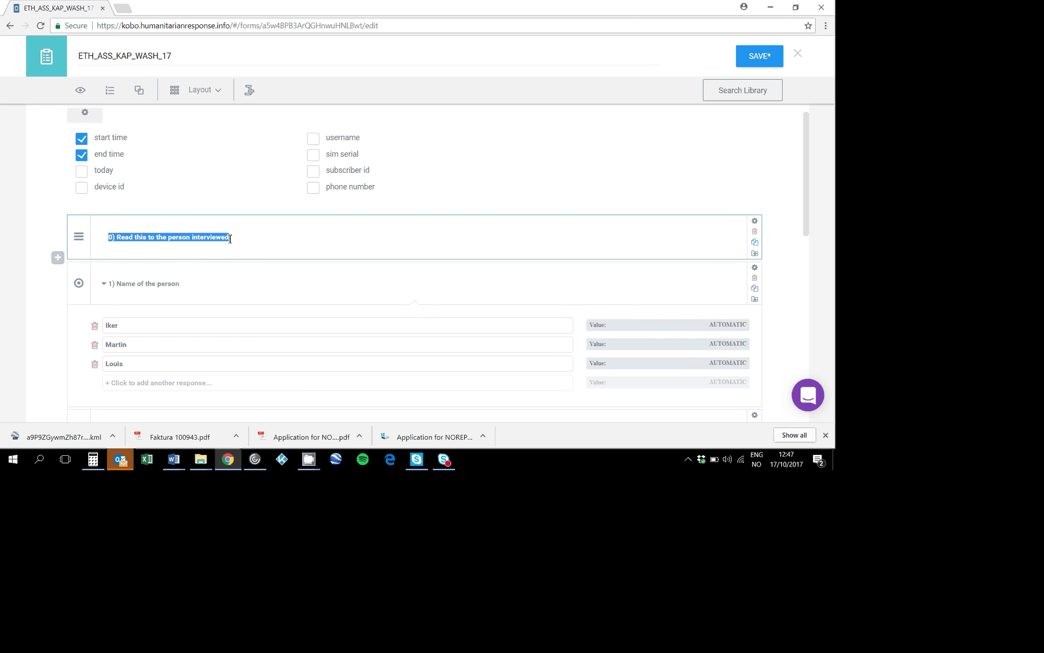
pyautogui.click(235, 237)
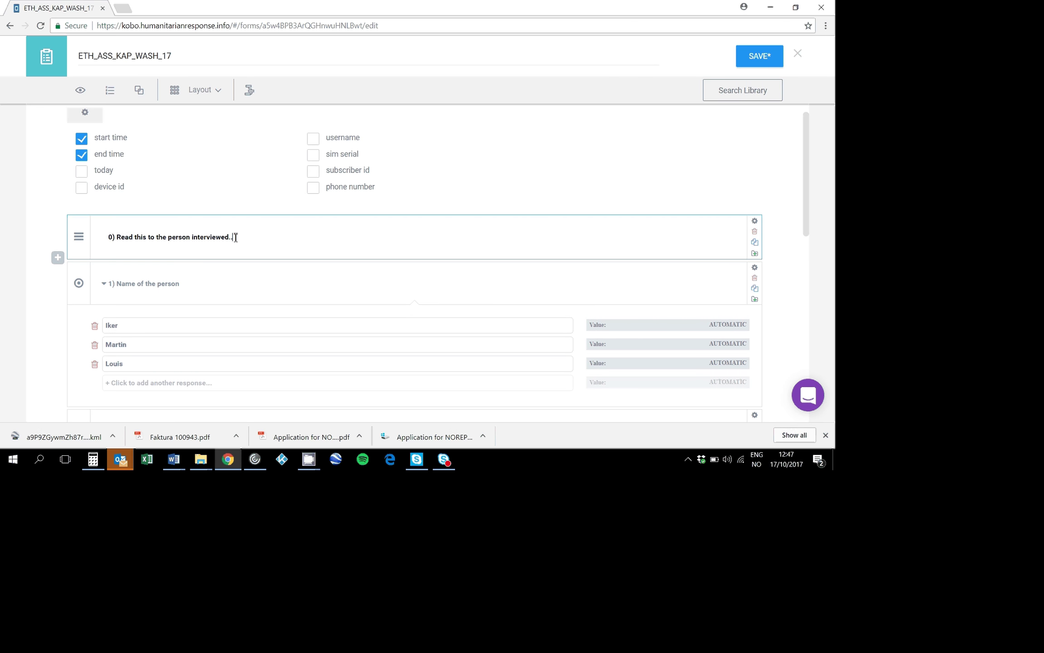
pyautogui.write('..BLABLABALA')
pyautogui.scroll(-8, 272, 253)
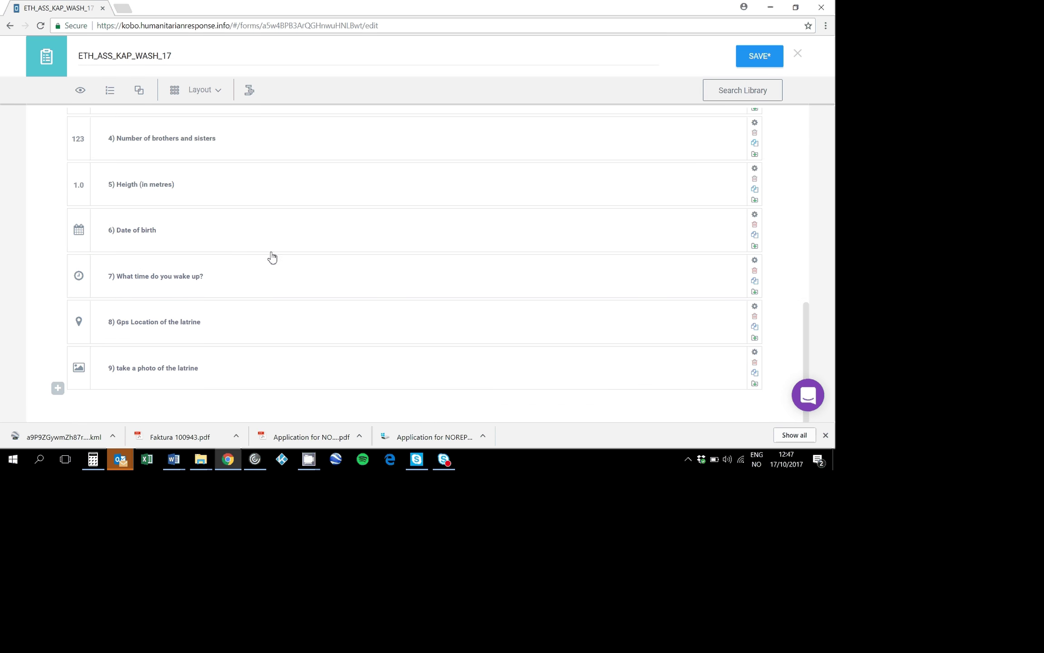
pyautogui.click(58, 389)
pyautogui.write('10)')
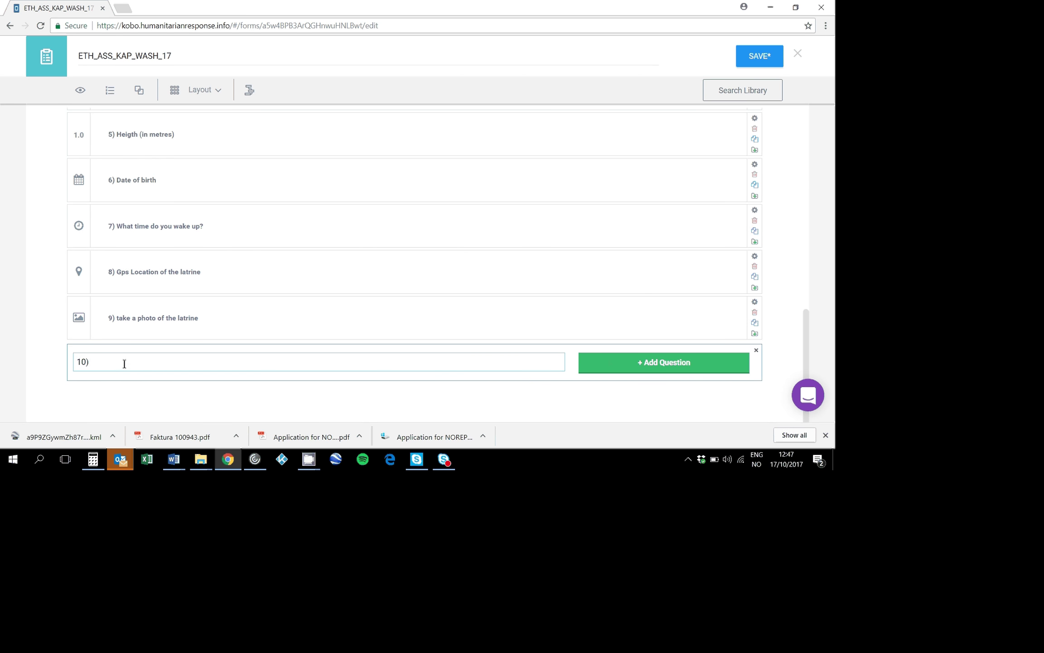
pyautogui.click(602, 362)
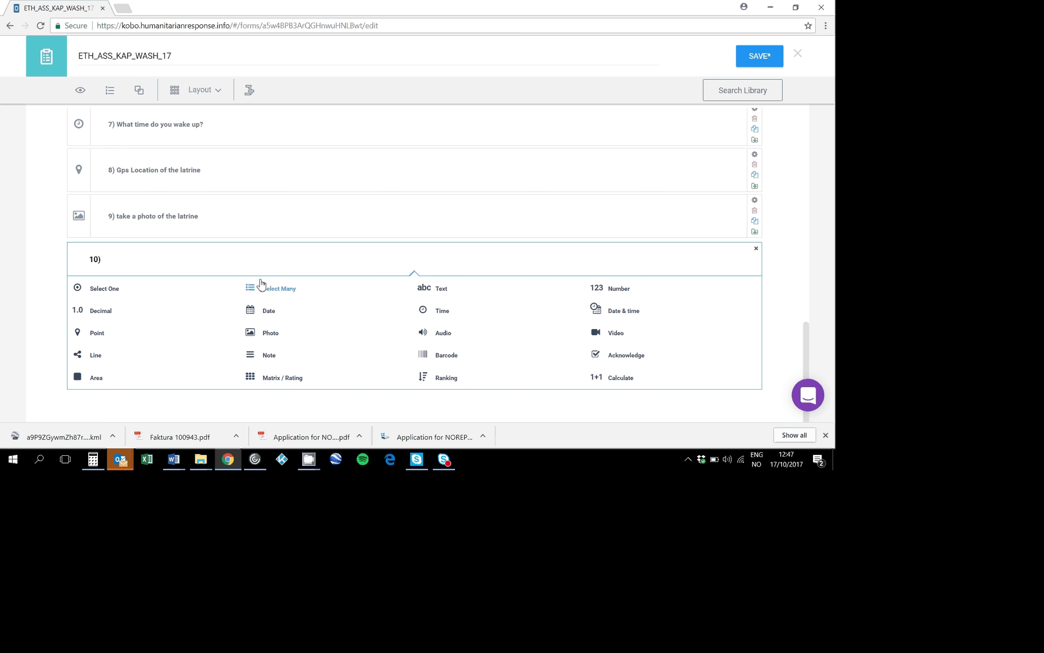
pyautogui.click(257, 259)
pyautogui.press('BackSpace')
pyautogui.press('BackSpace')
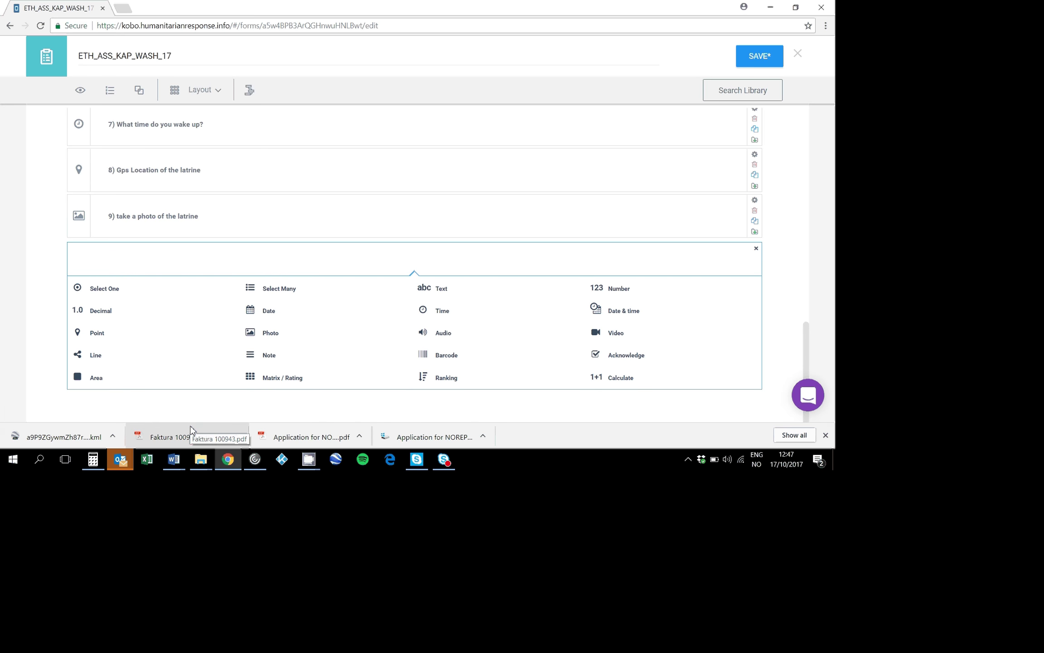
pyautogui.hotkey('alt', 'Tab')
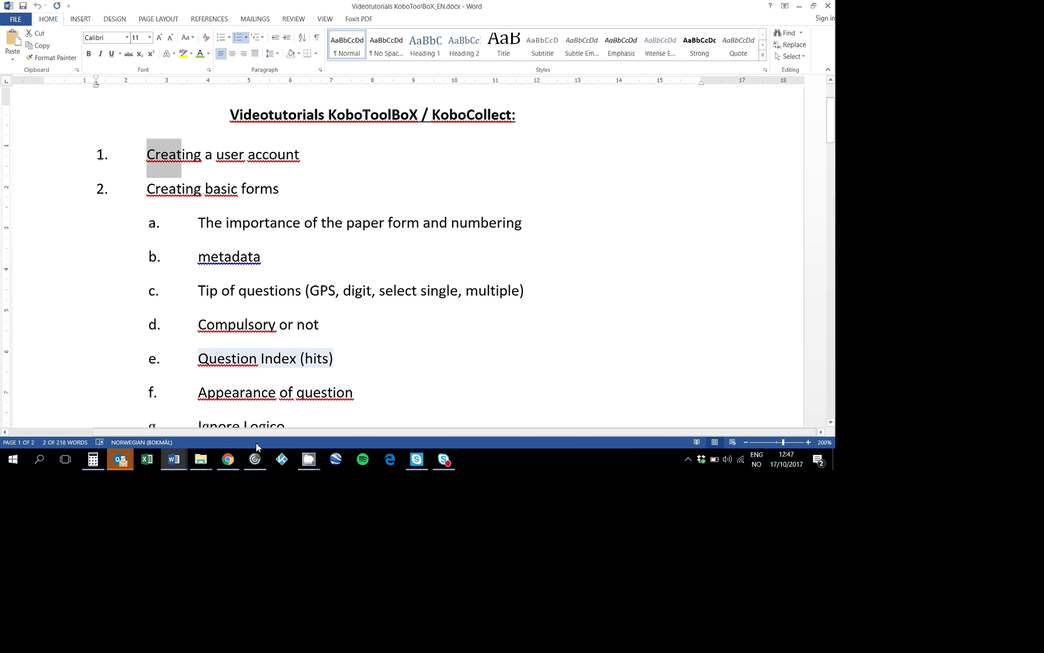
pyautogui.moveTo(303, 467)
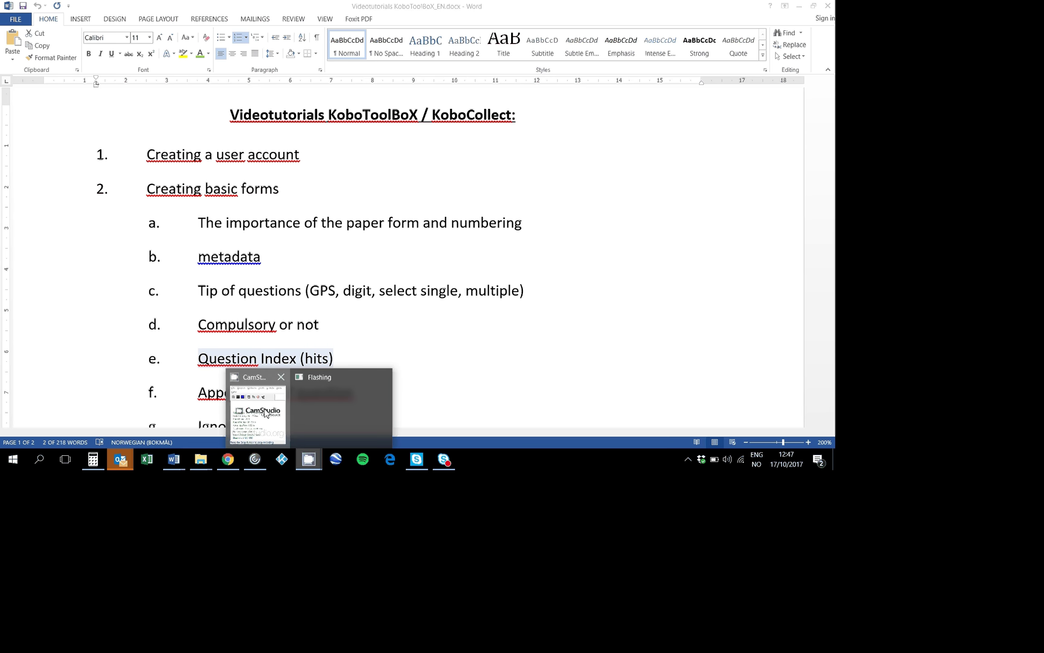
pyautogui.click(266, 410)
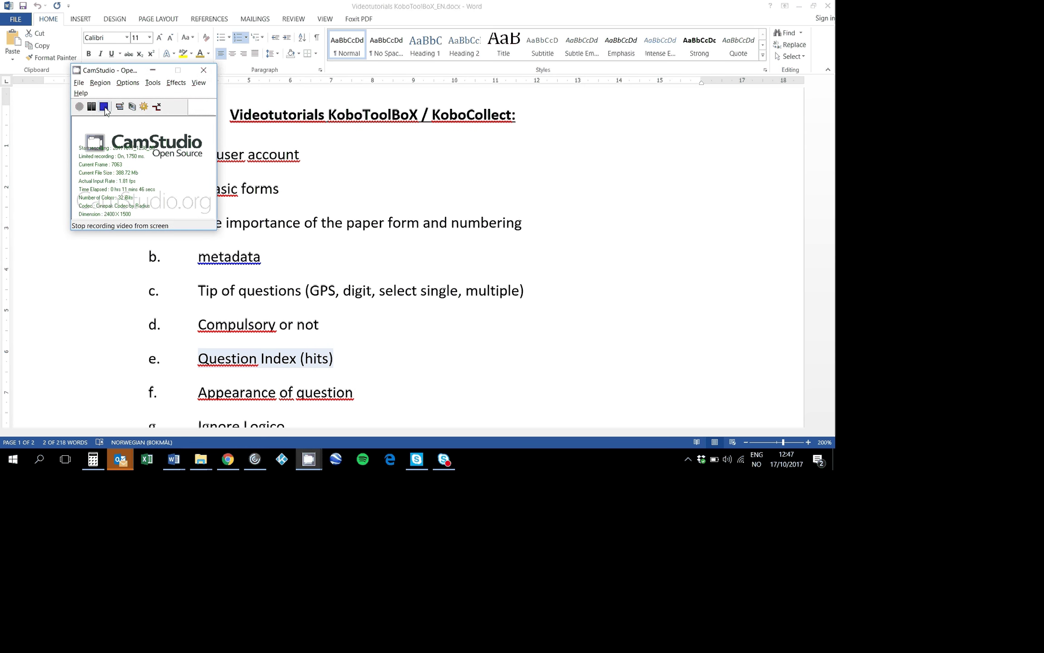